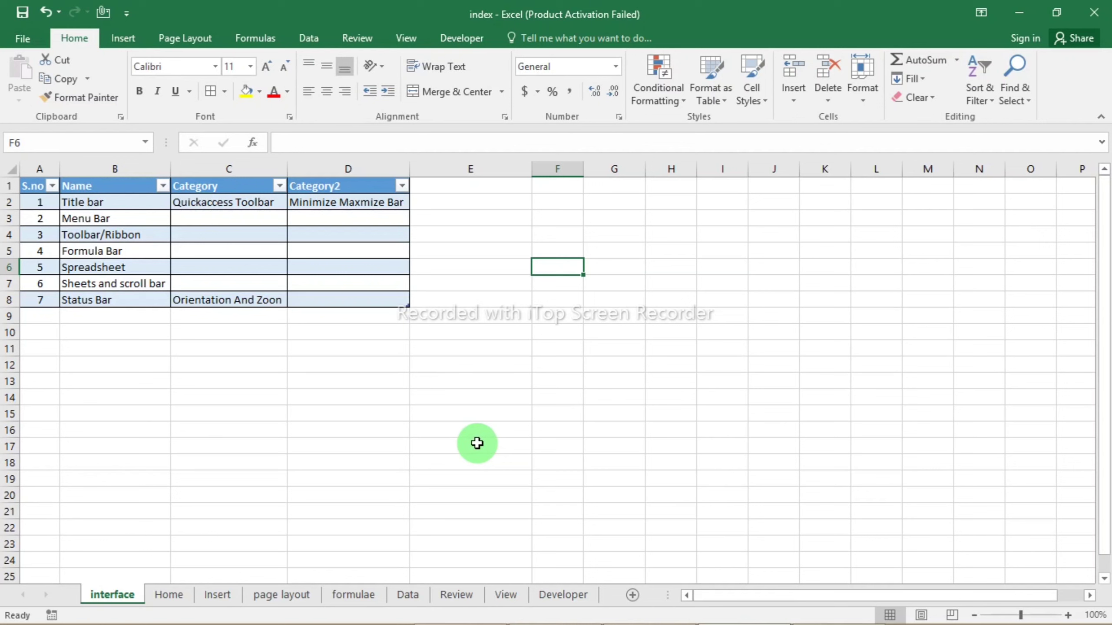
- Add the Open command to the Quick Access Toolbar and remove it again
click(115, 204)
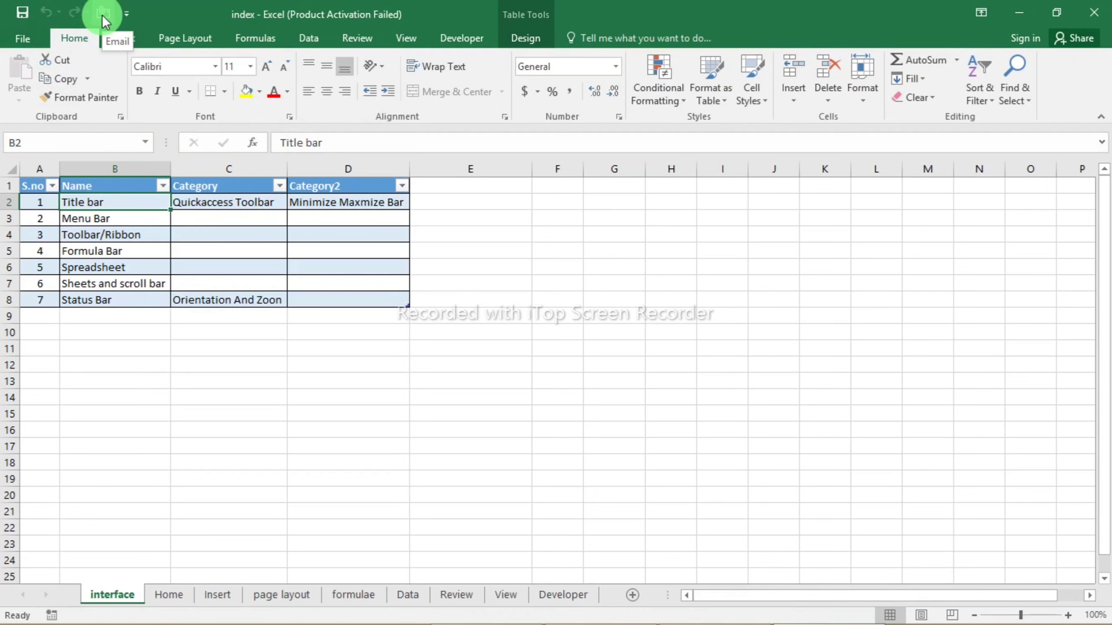
click(126, 15)
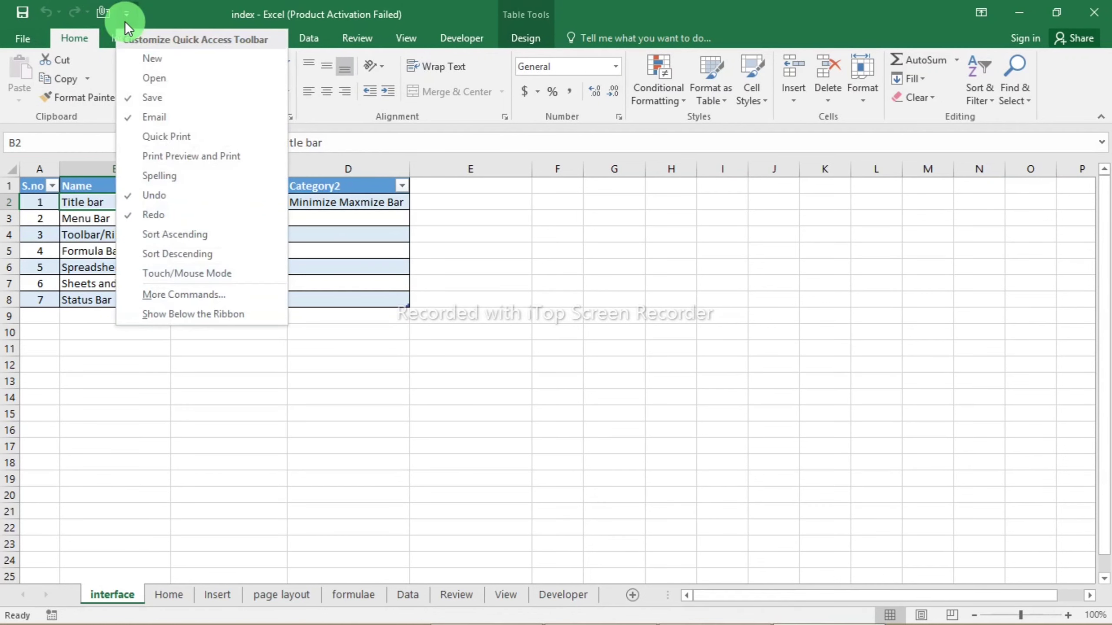
click(162, 77)
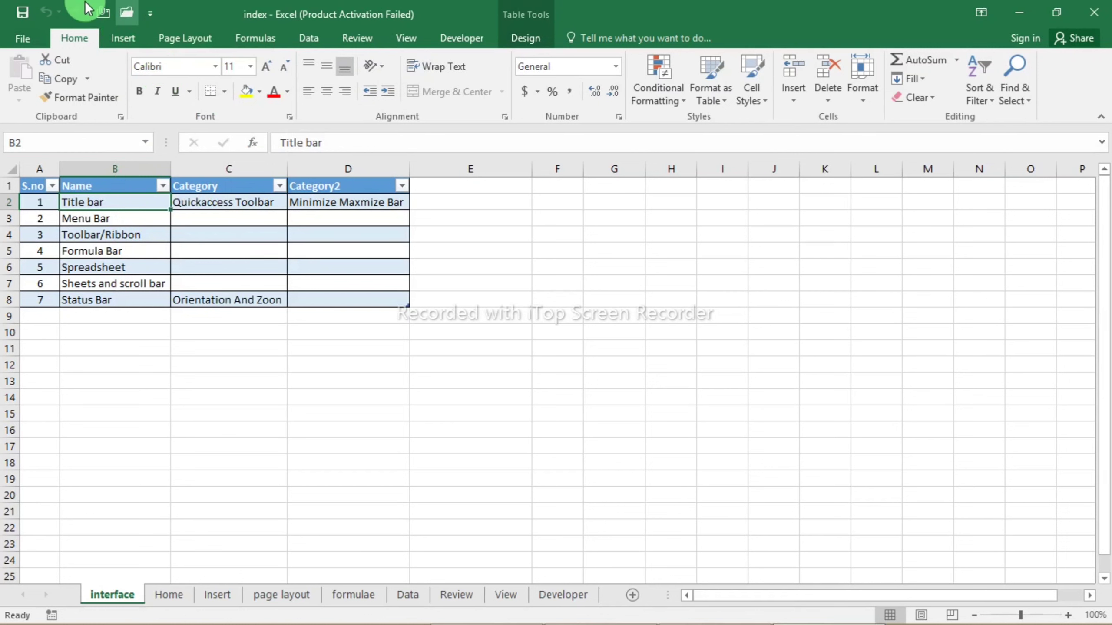
click(147, 16)
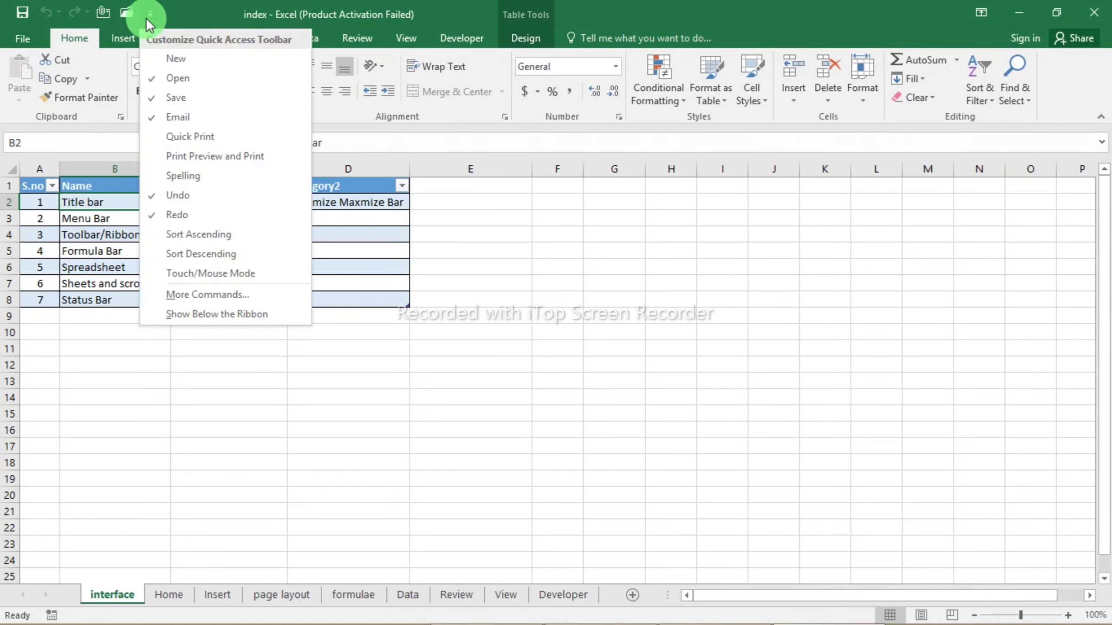
click(164, 80)
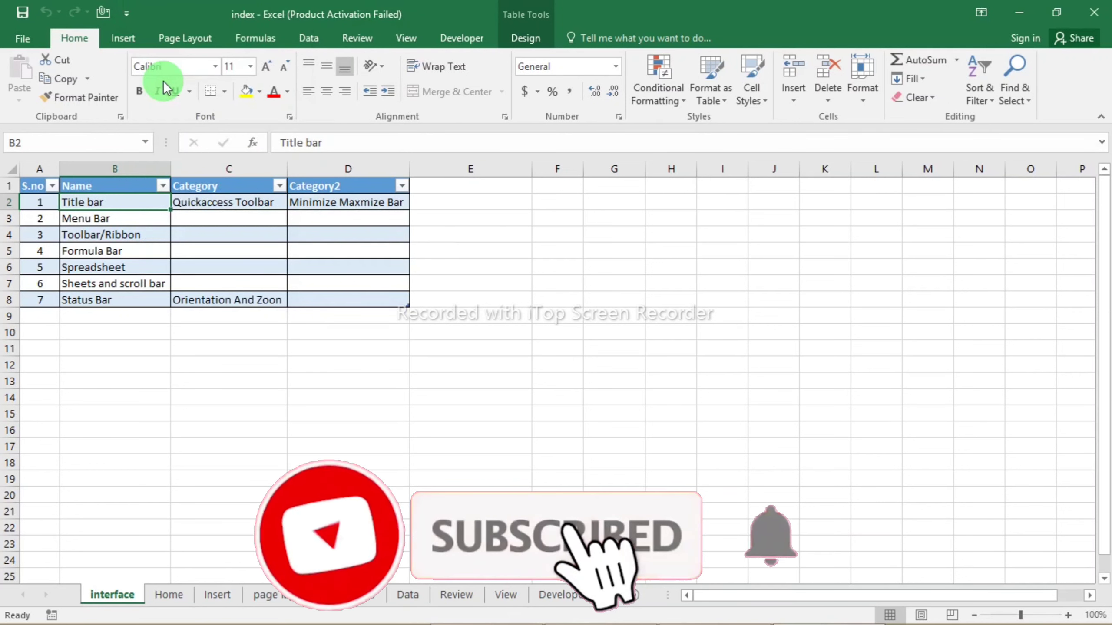
click(126, 14)
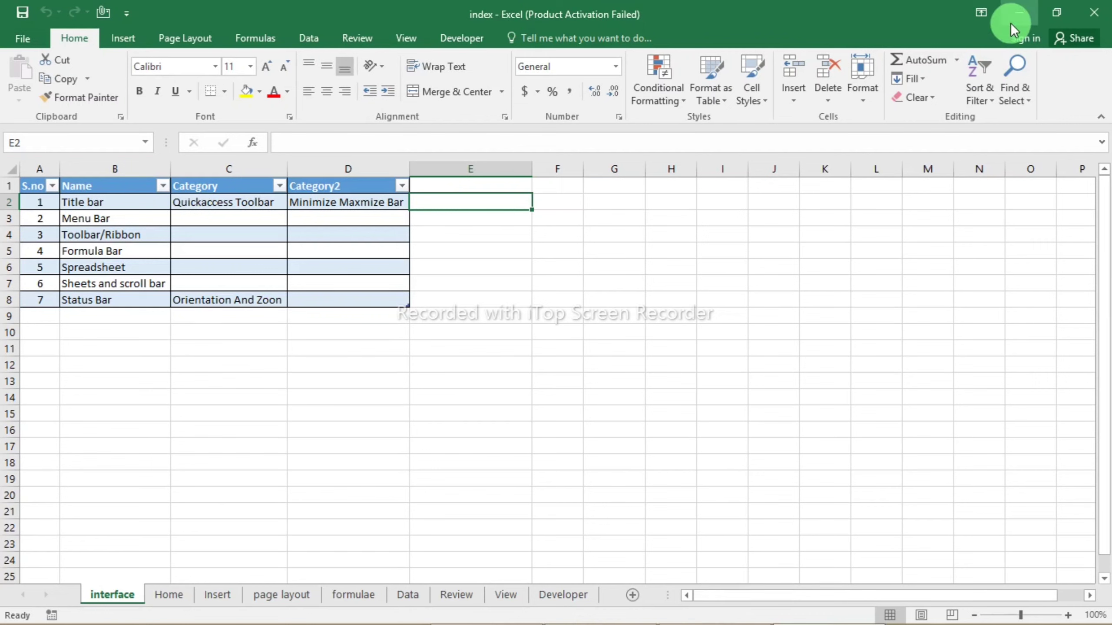
- Restore the workbook window to its smaller size and maximize it again
click(1055, 18)
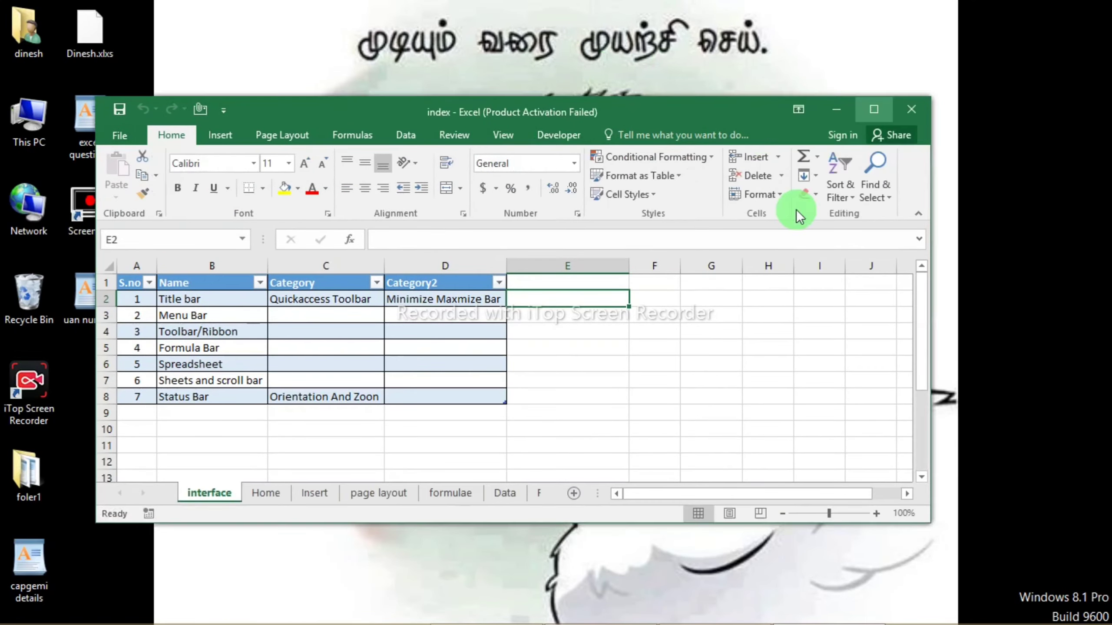
click(871, 109)
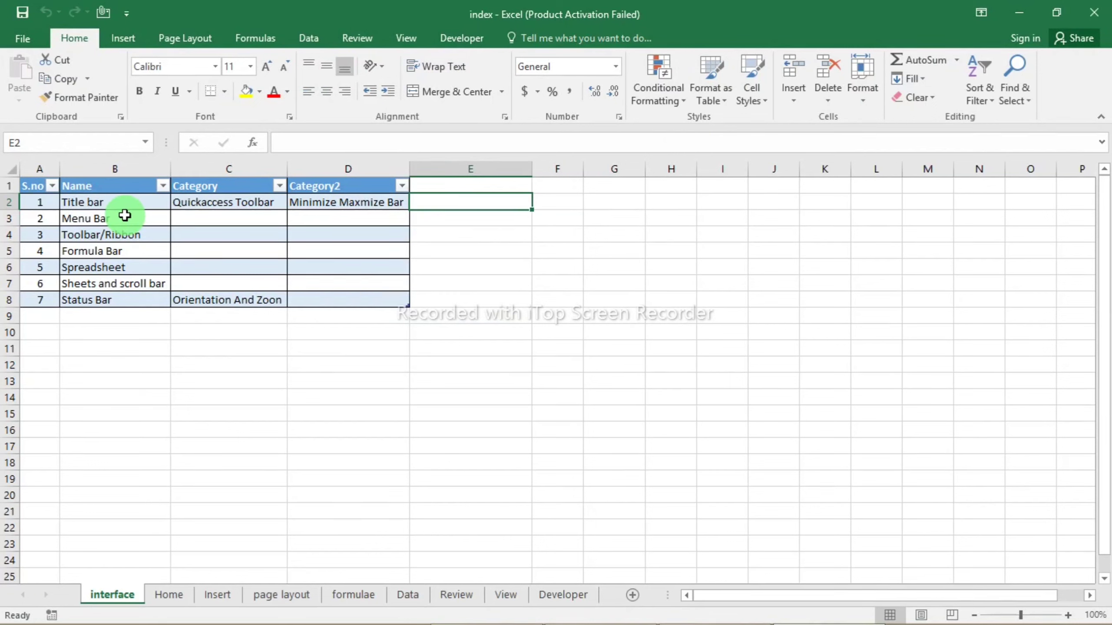
- Collapse the ribbon, show the Home commands temporarily and pin the ribbon open again
click(83, 216)
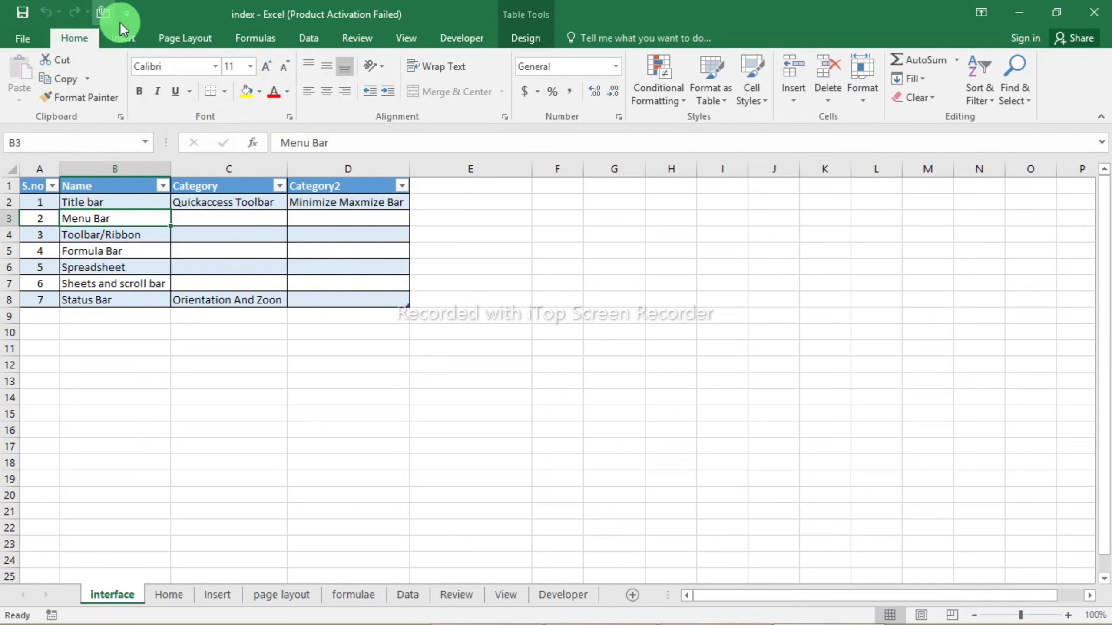
key(Down)
key(Down)
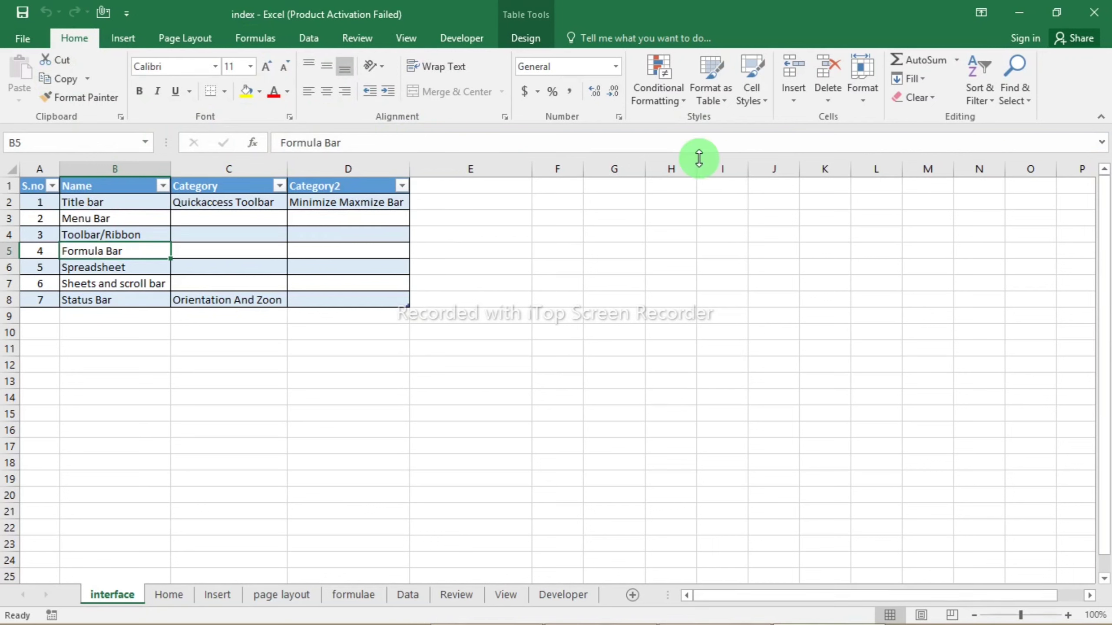
click(1102, 122)
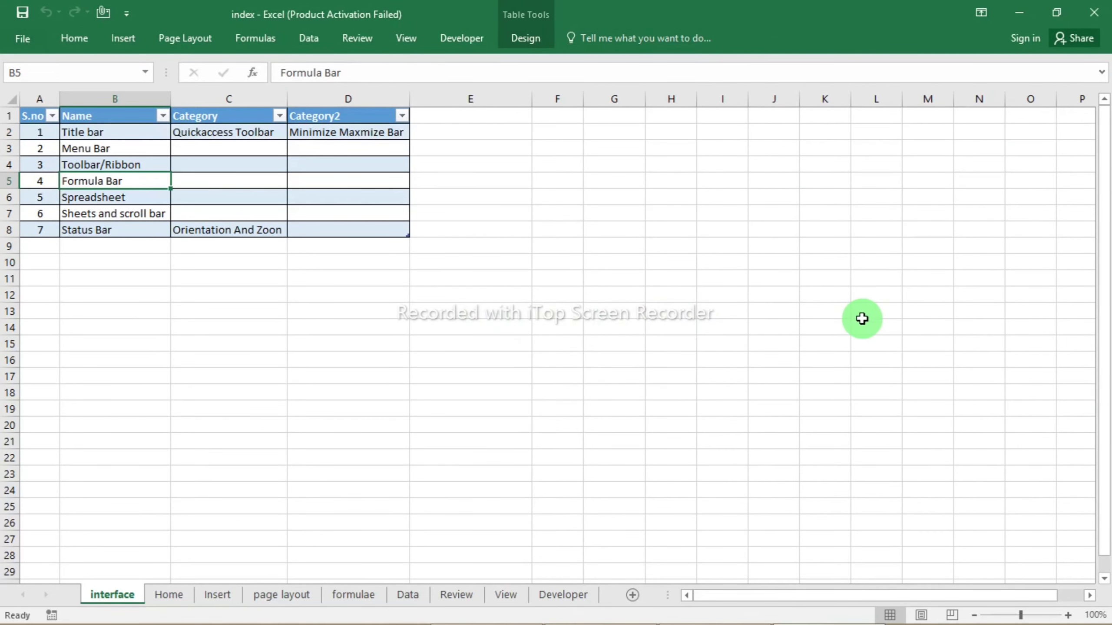
click(77, 39)
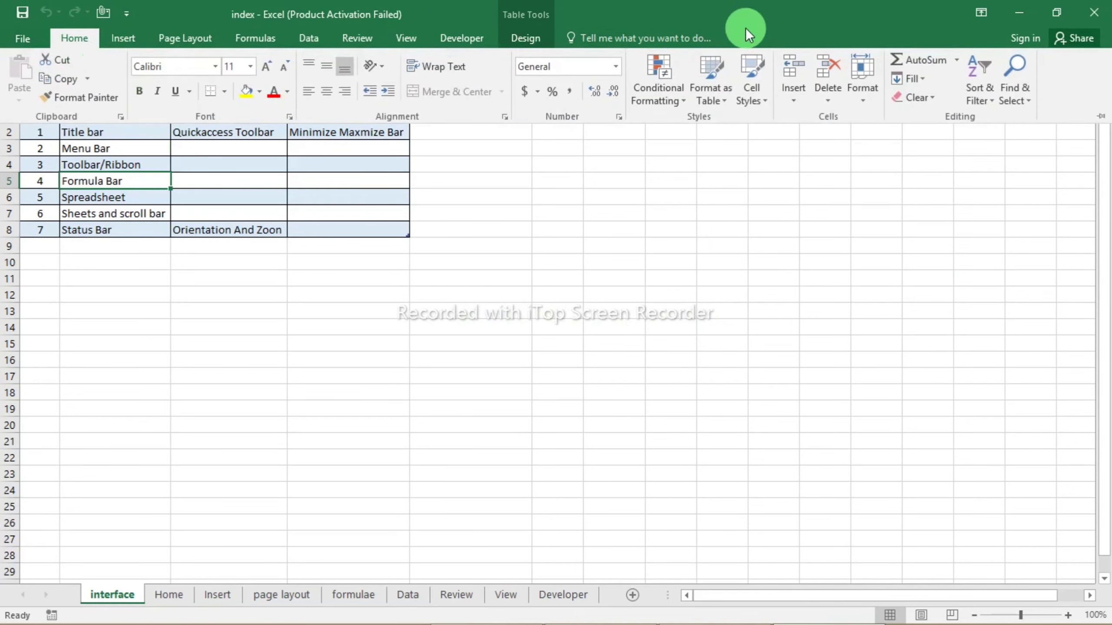
click(1101, 117)
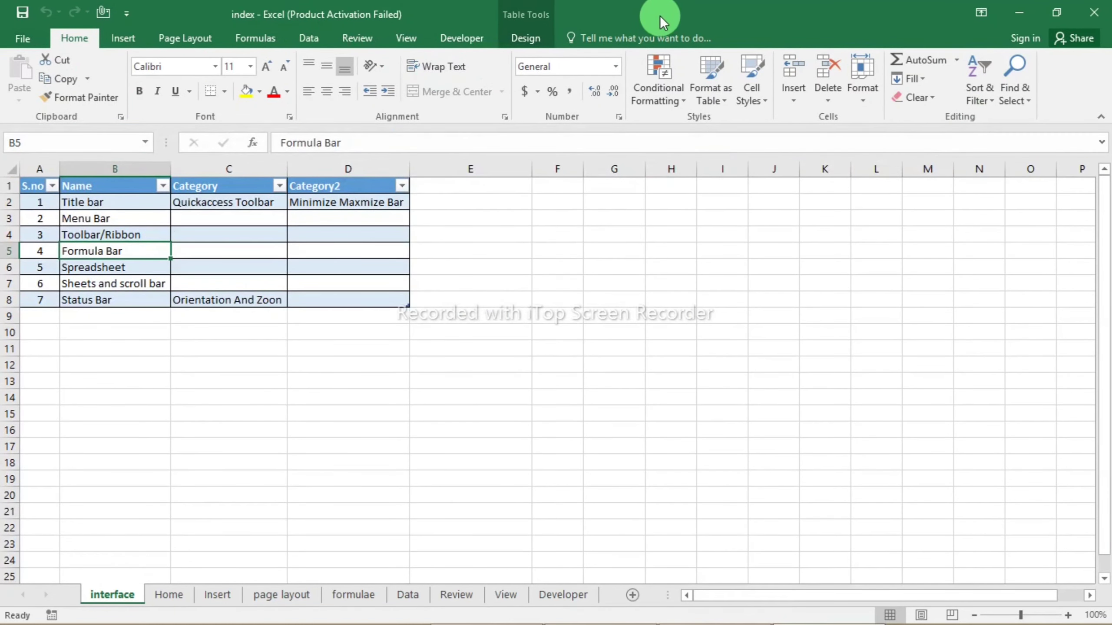
- Select the Toolbar/Ribbon and Formula Bar entries in the Name column to examine their contents in the formula bar
click(131, 234)
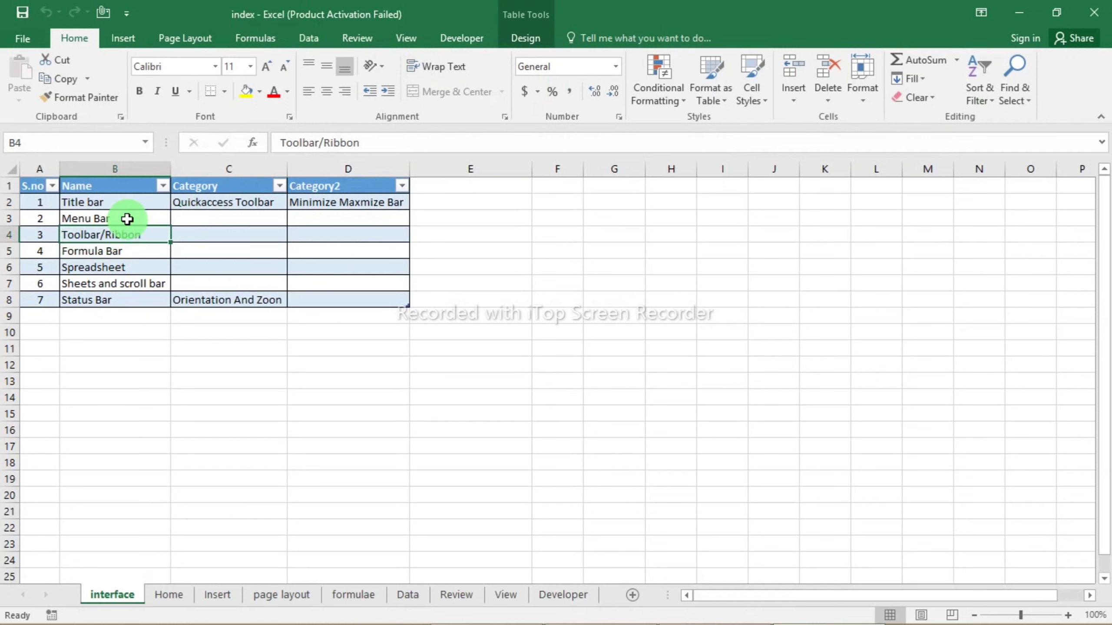
click(113, 254)
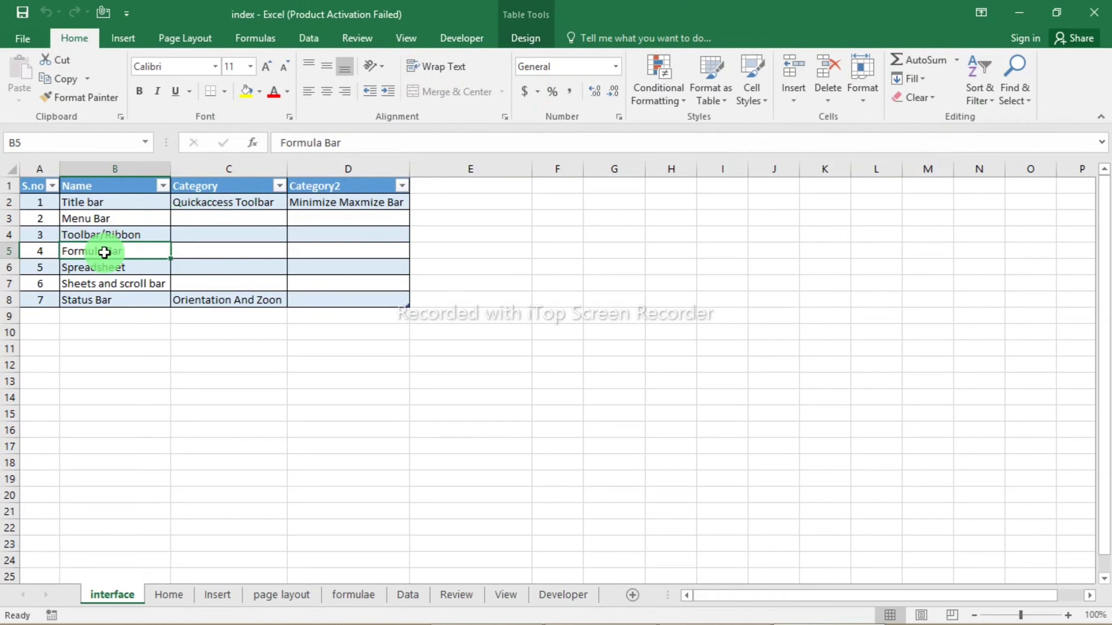
click(112, 236)
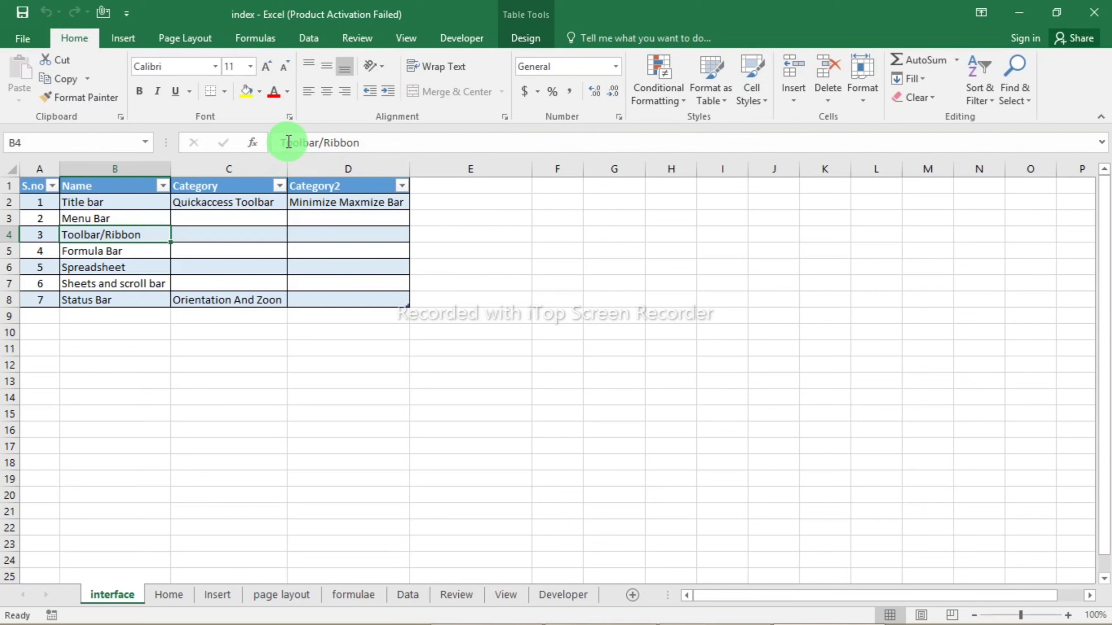
click(111, 256)
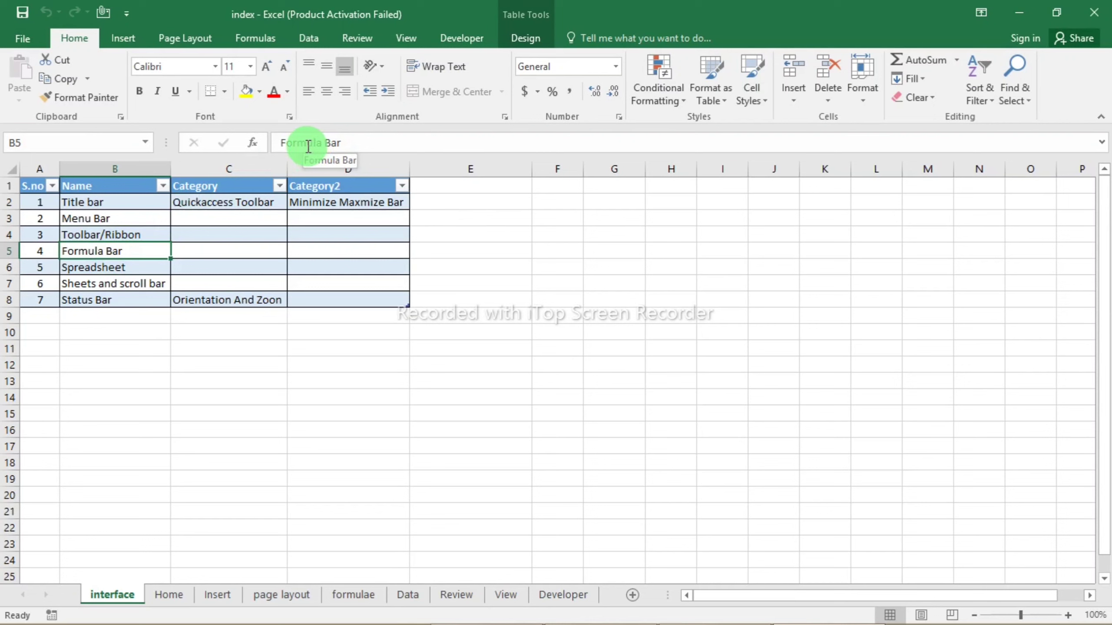
- Examine the spreadsheet grid by selecting the Spreadsheet entry, blocks of cells and the whole of column A
click(119, 270)
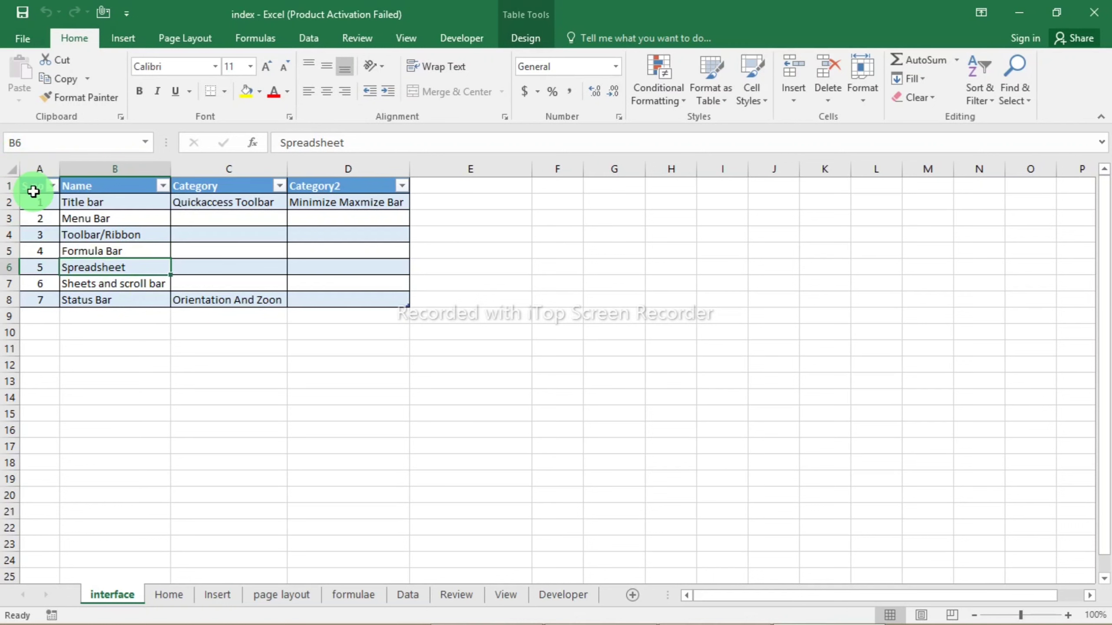
drag(34, 191, 834, 434)
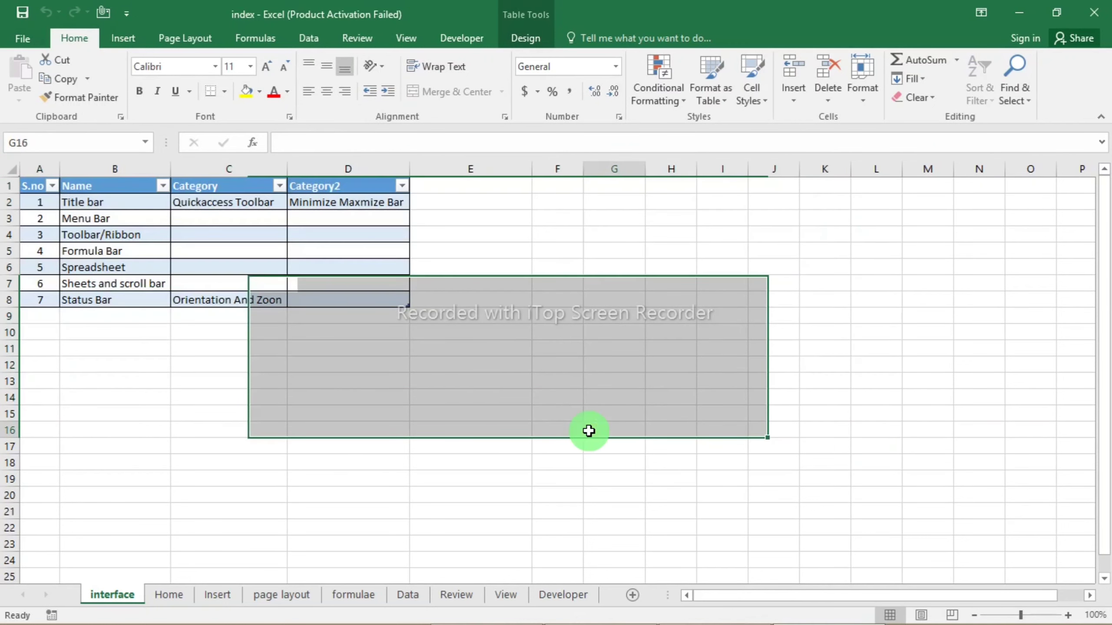
drag(591, 430, 557, 414)
click(36, 170)
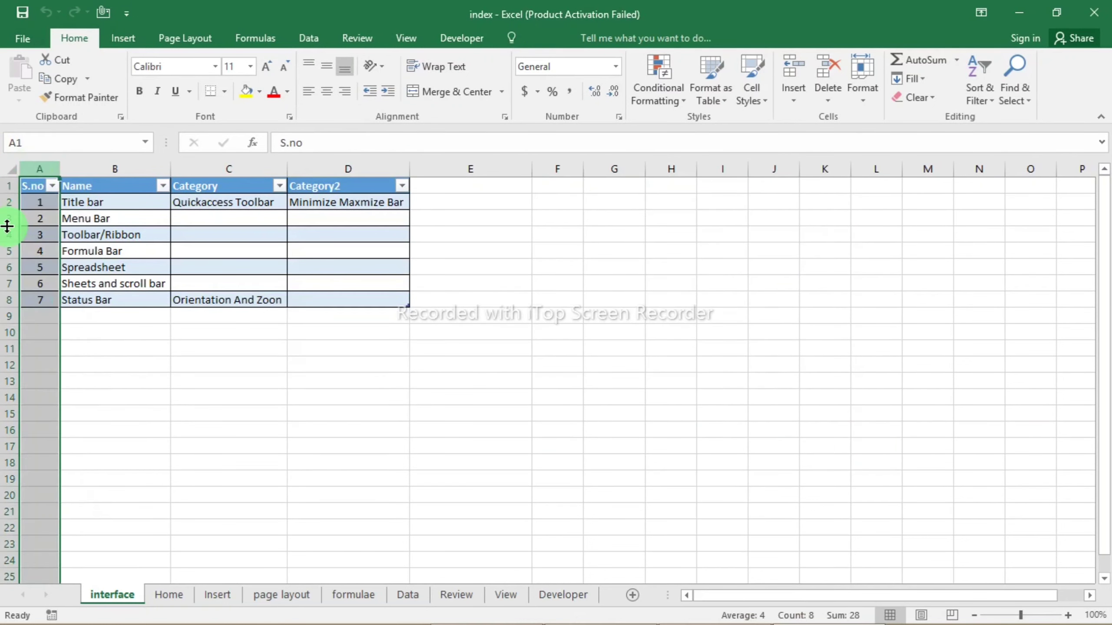
click(585, 378)
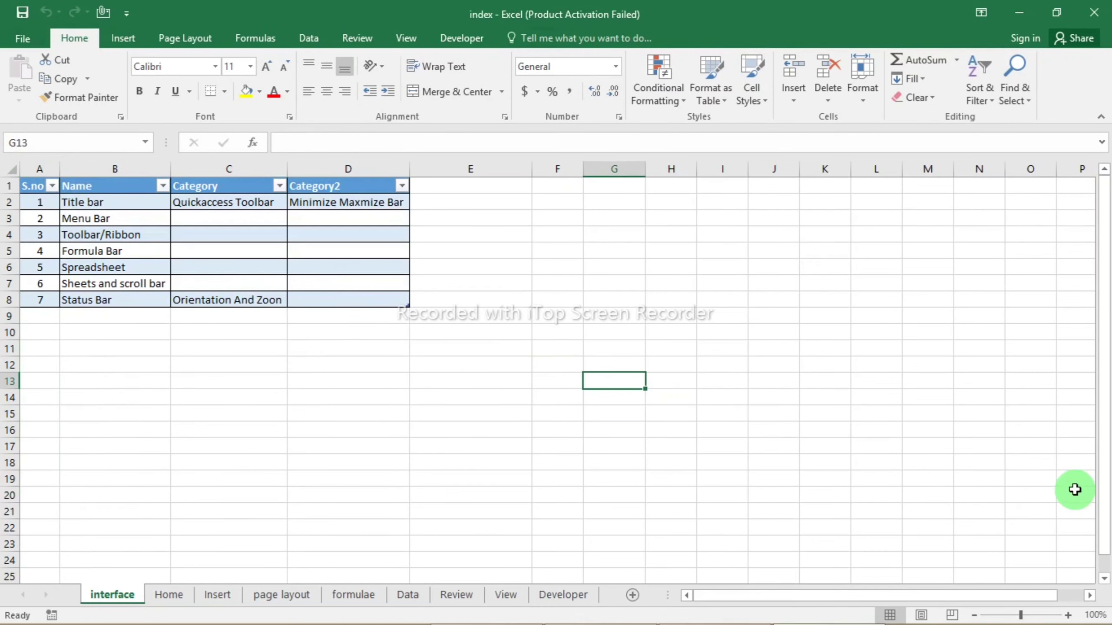
- View the rows below the table on the interface sheet and return to row 1
drag(1101, 397, 1101, 543)
scroll(877, 438, down, 14)
scroll(877, 438, up, 11)
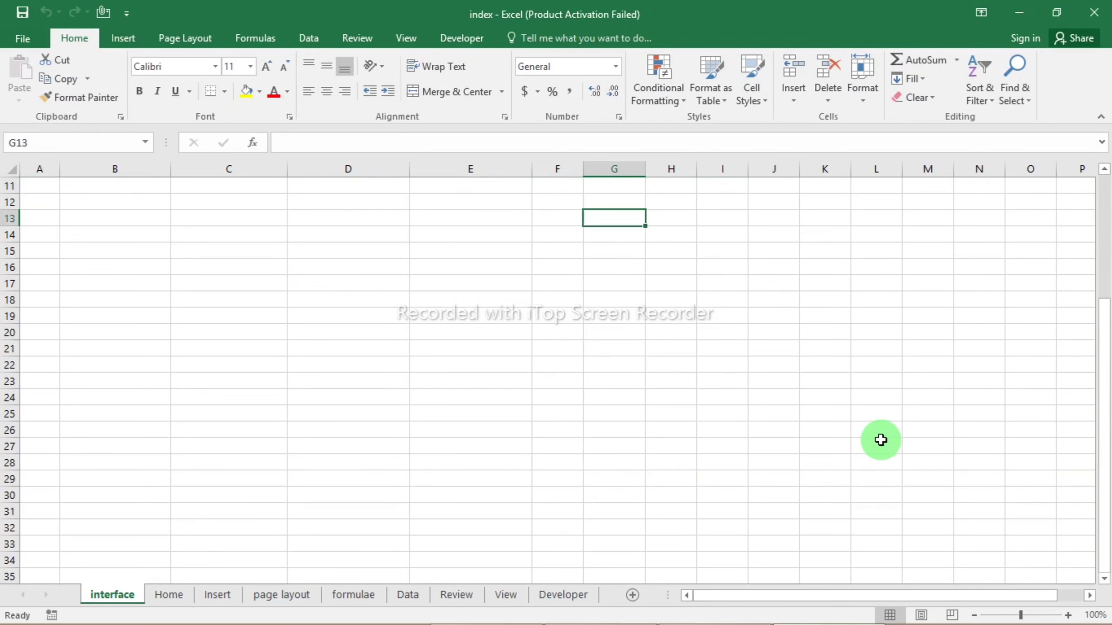
drag(1102, 469, 737, 266)
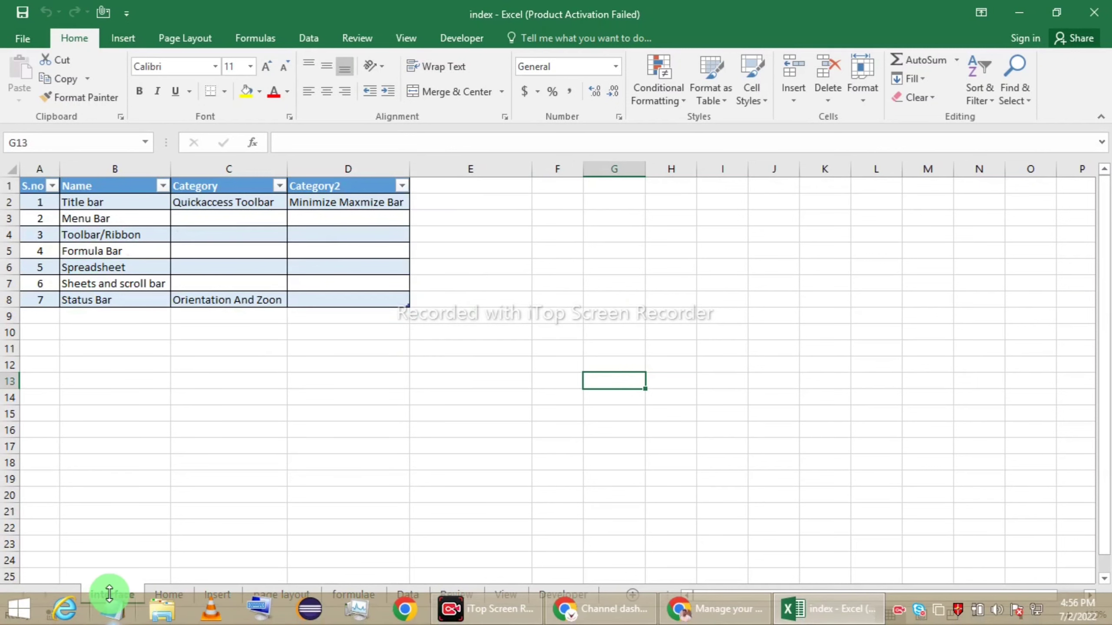
- Add a new blank worksheet, delete it and return to the interface sheet
click(119, 498)
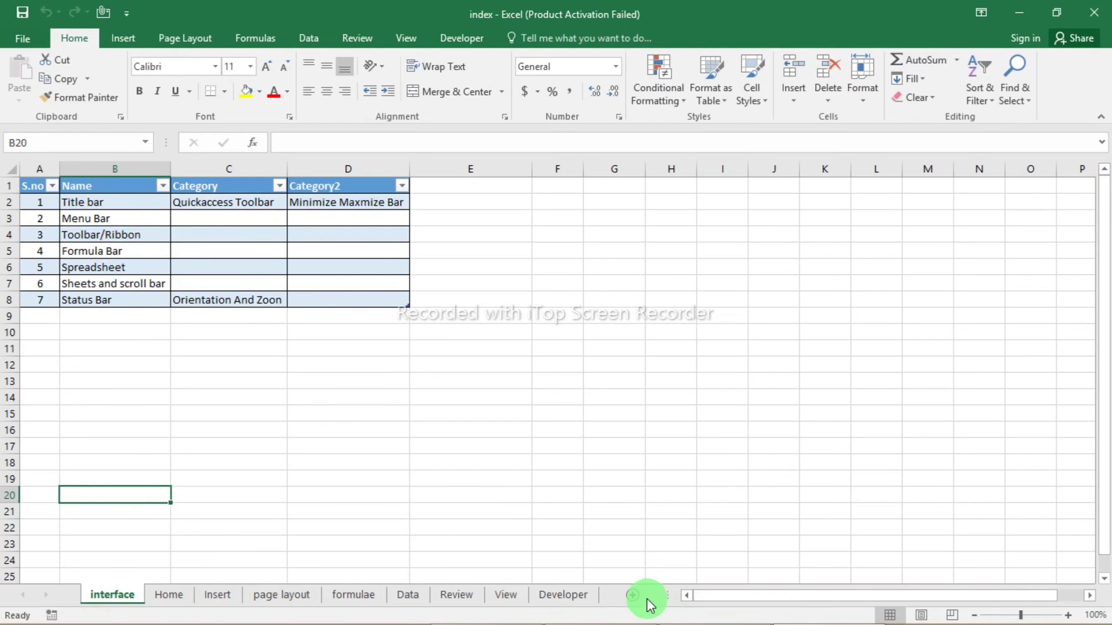
click(634, 595)
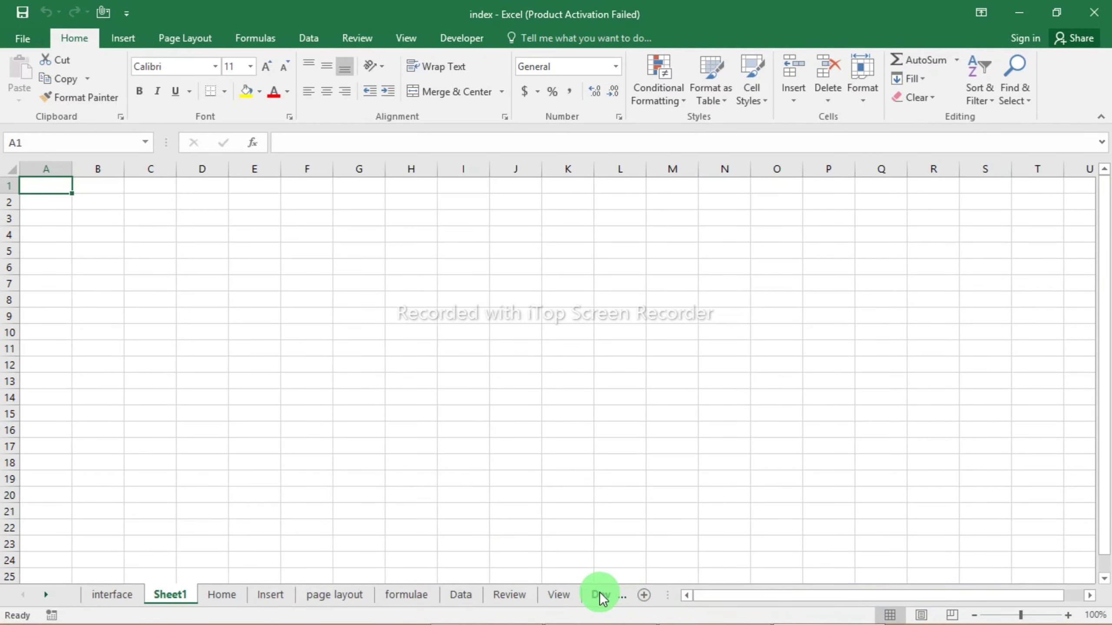
right_click(168, 600)
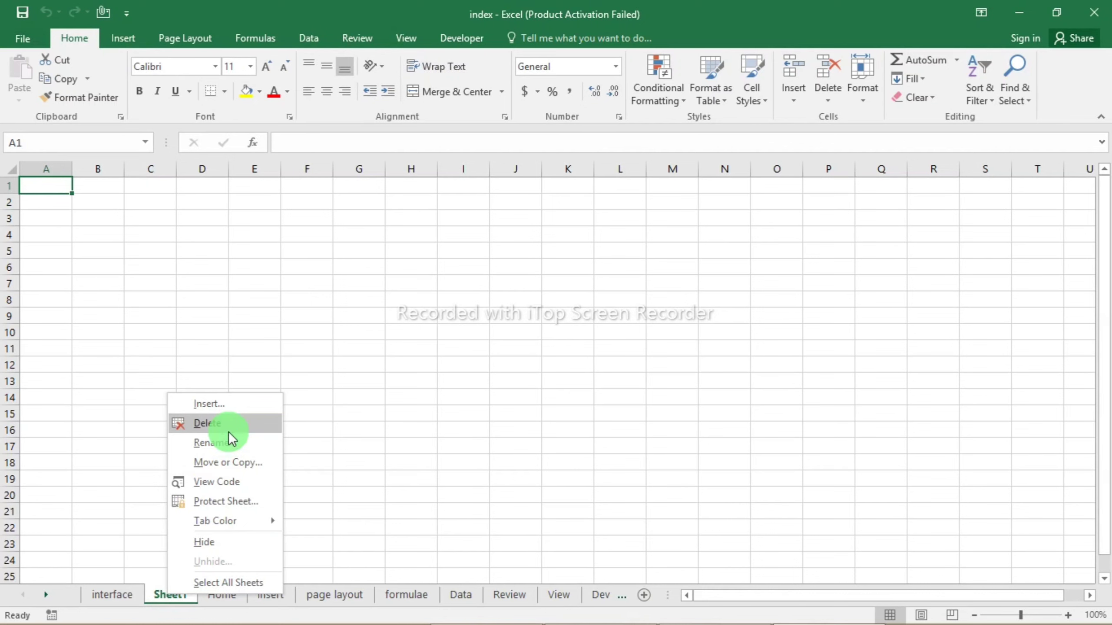
click(219, 423)
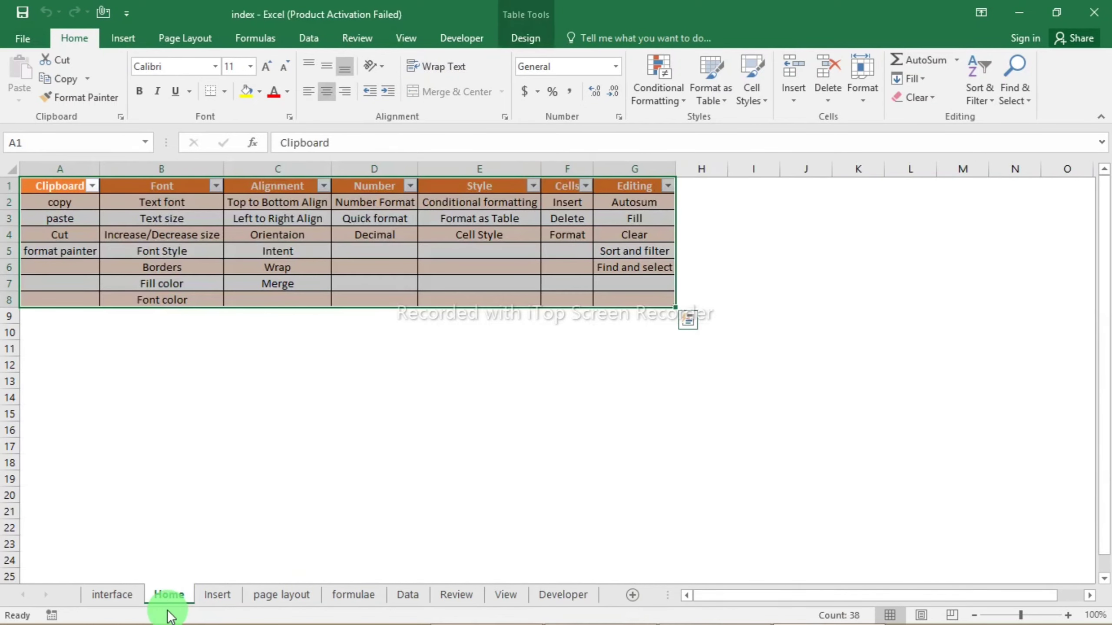
click(131, 600)
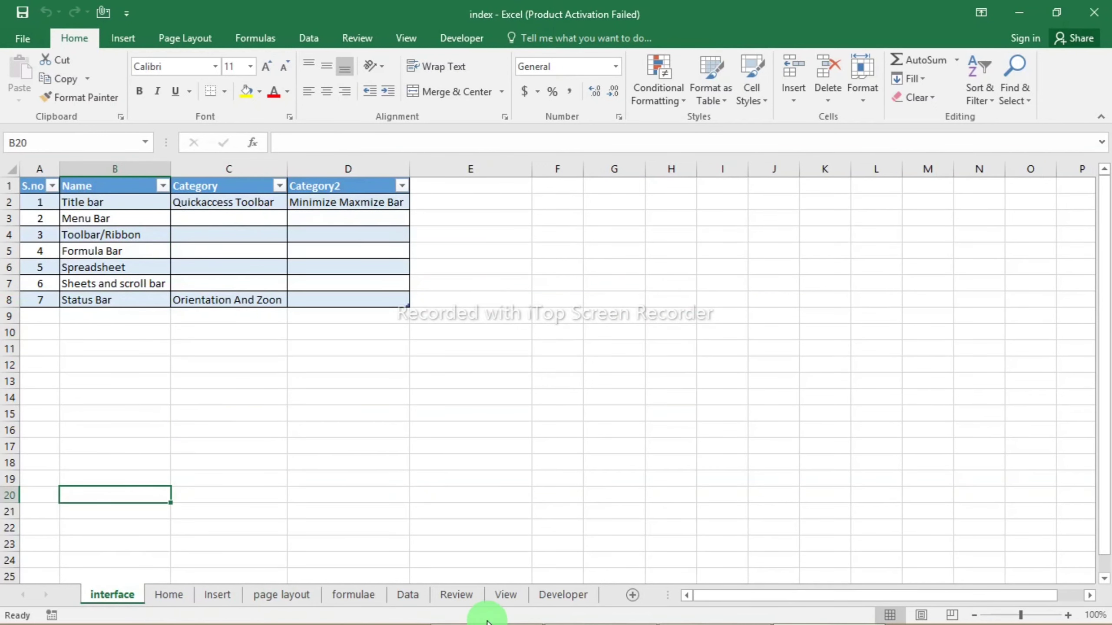
- Examine the interface sheet's columns out to AD along row 23 and return to column A
drag(746, 602, 832, 596)
drag(517, 495, 558, 495)
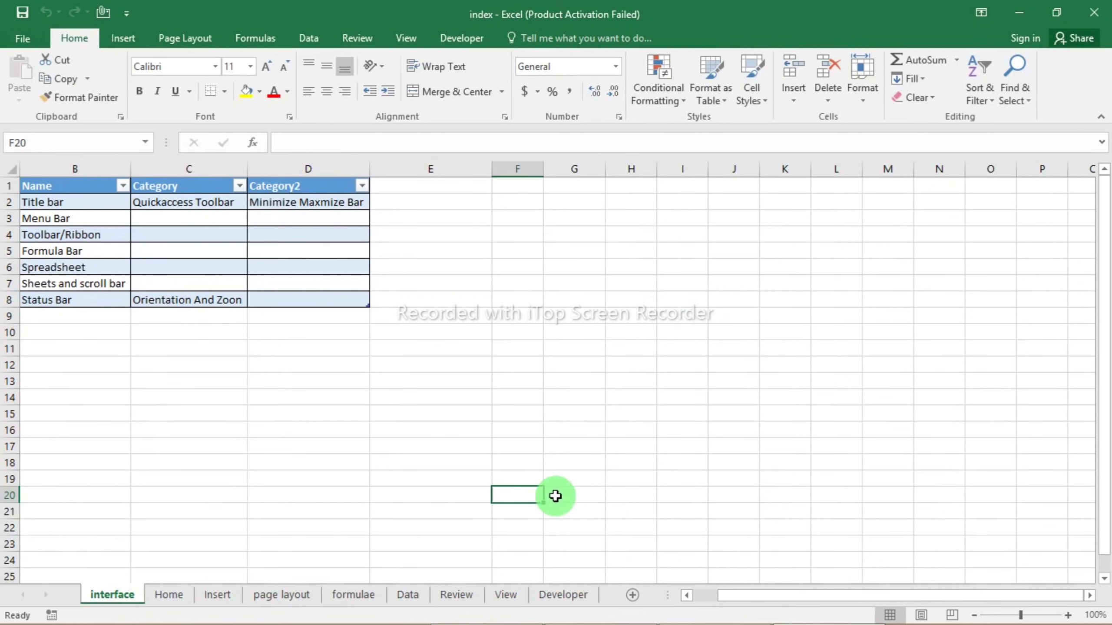
click(908, 548)
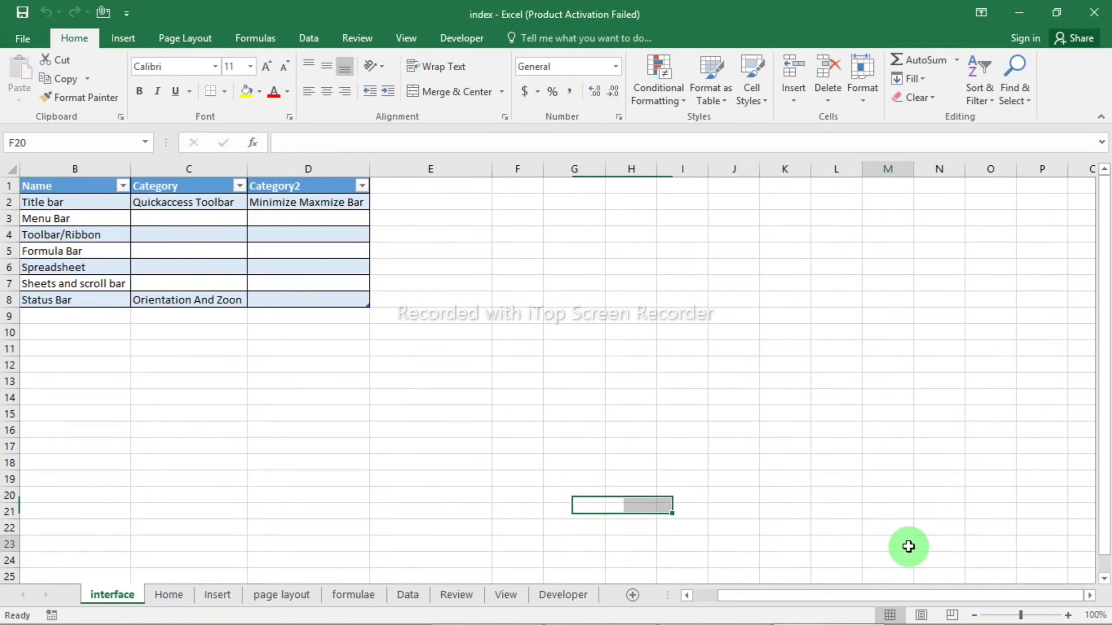
key(Right)
key(Right)
key(Right)
key(Right)
key(Right)
key(Right)
key(Right)
key(Right)
key(Right)
key(Right)
key(Right)
key(Right)
key(Right)
key(Right)
key(Right)
key(Right)
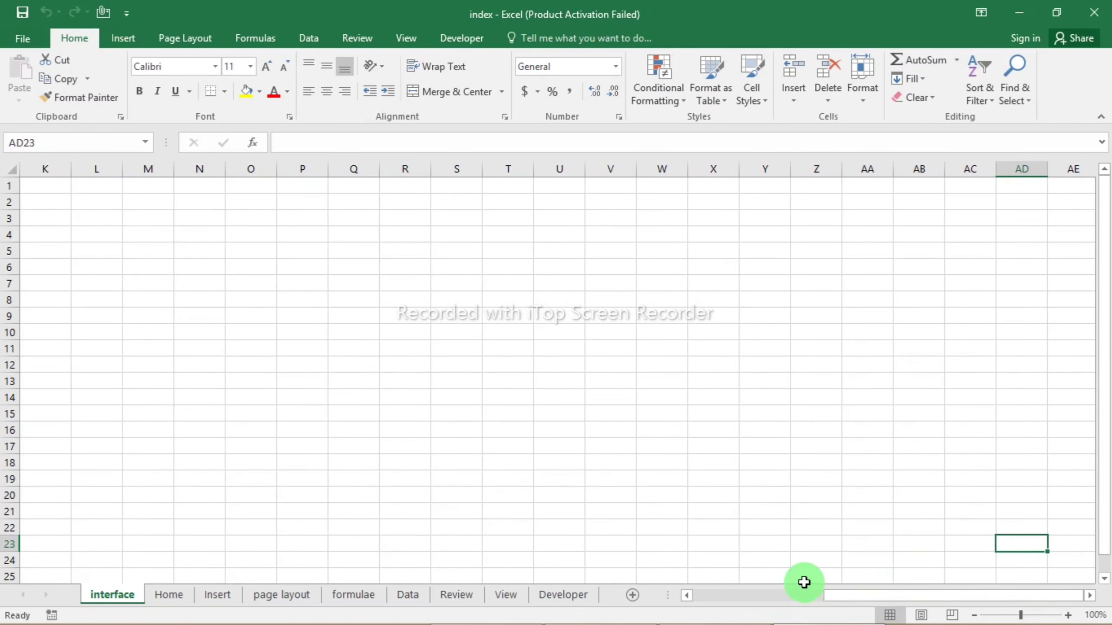
drag(834, 597, 650, 568)
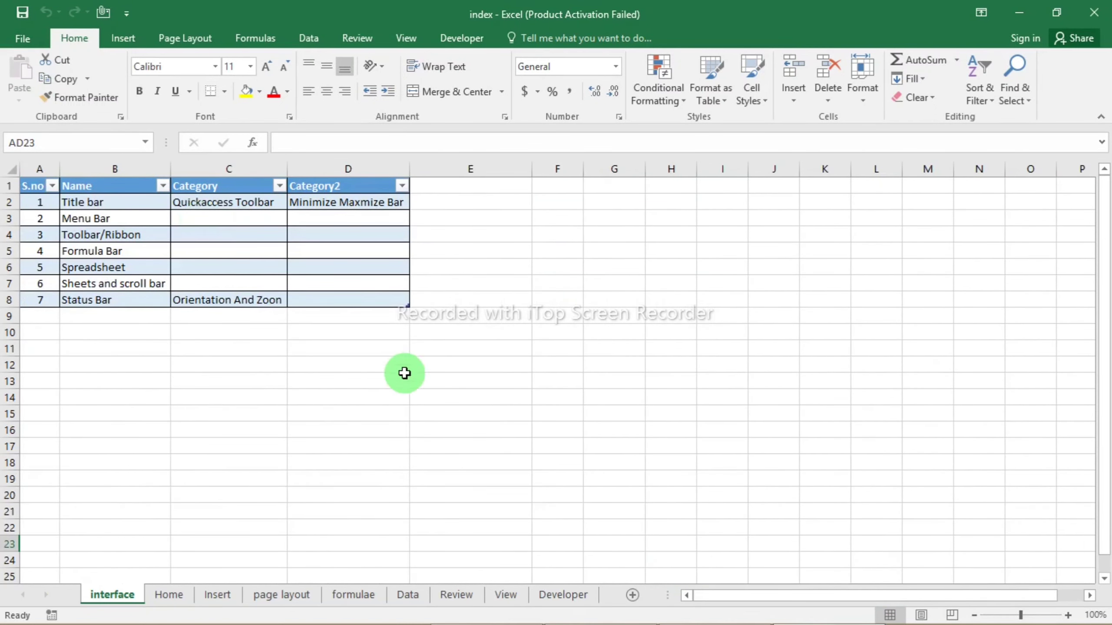
- Enter the sample text ssdasfdadadsa in cell B10 below the table and reopen that cell for editing
click(786, 497)
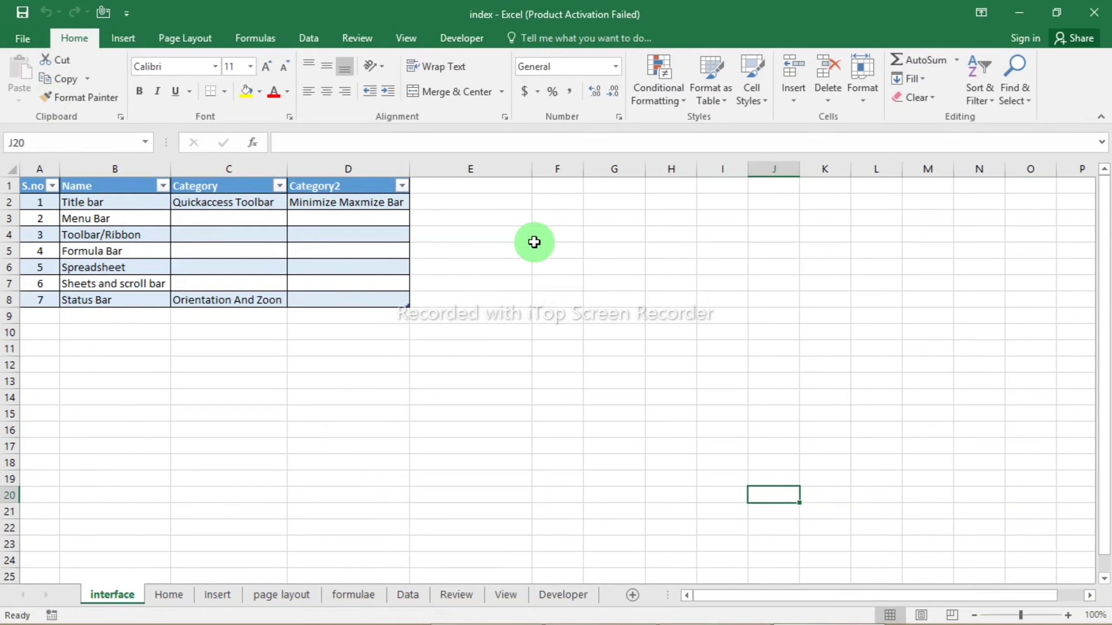
click(123, 335)
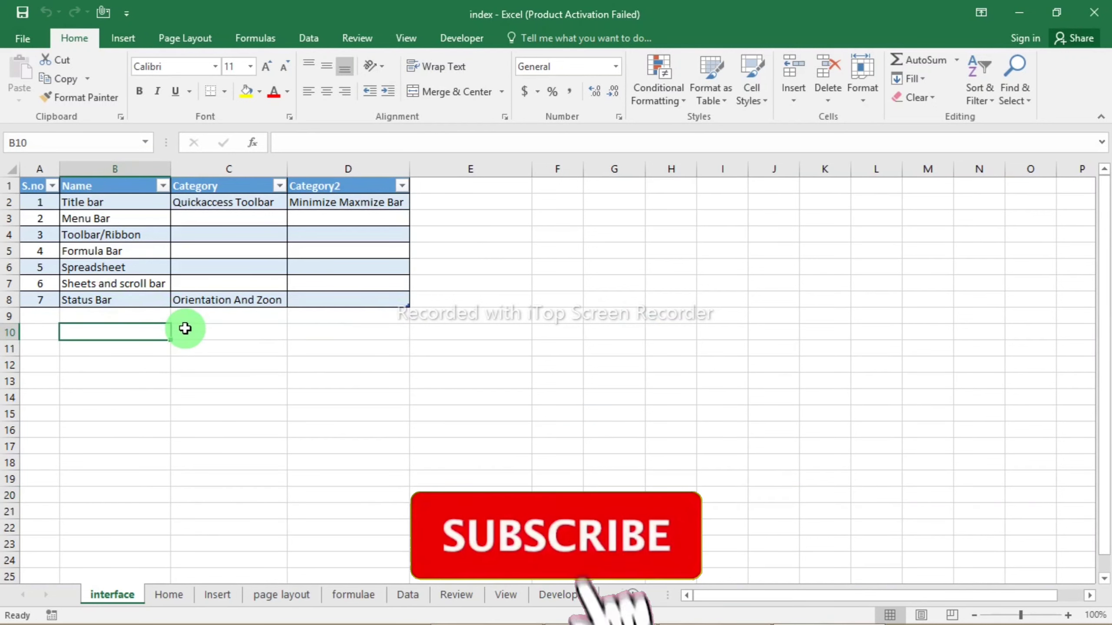
text(ssdasfdadadsa)
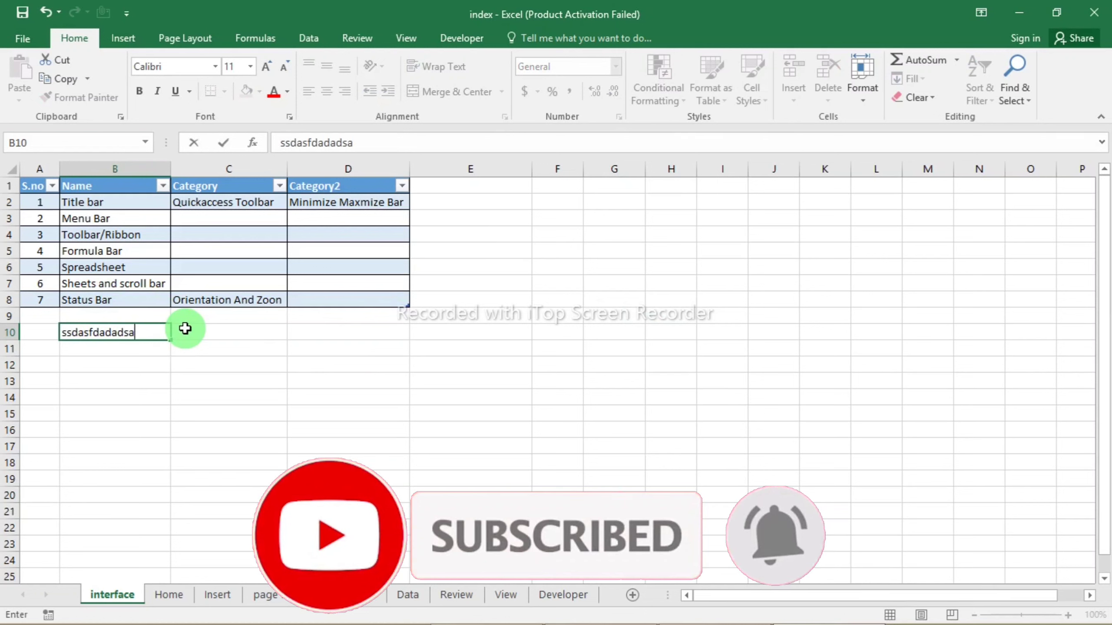
key(Return)
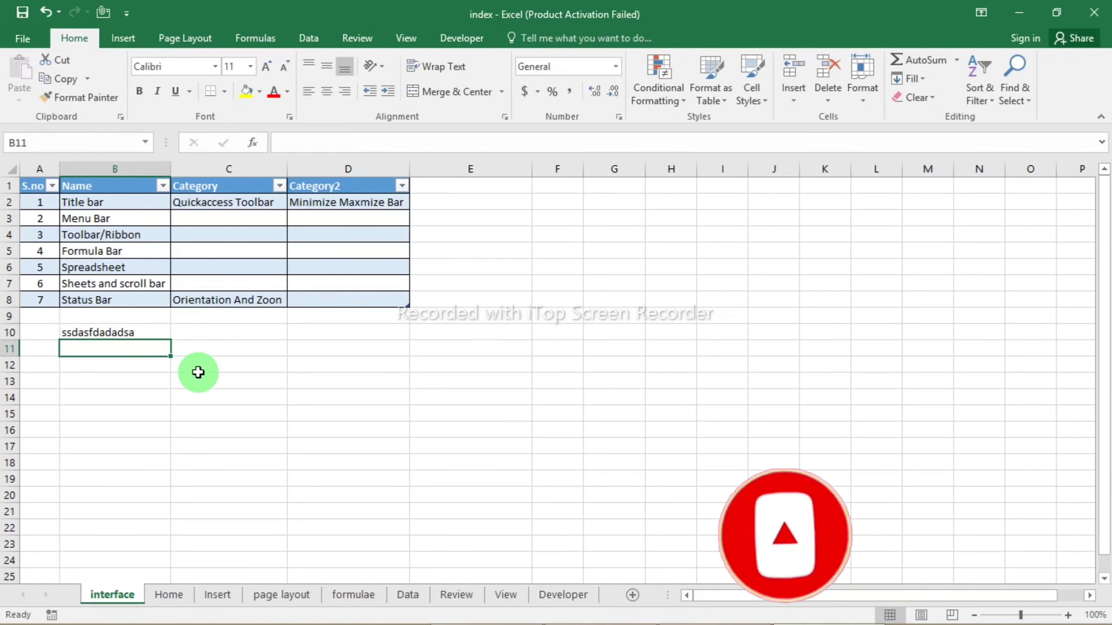
click(117, 332)
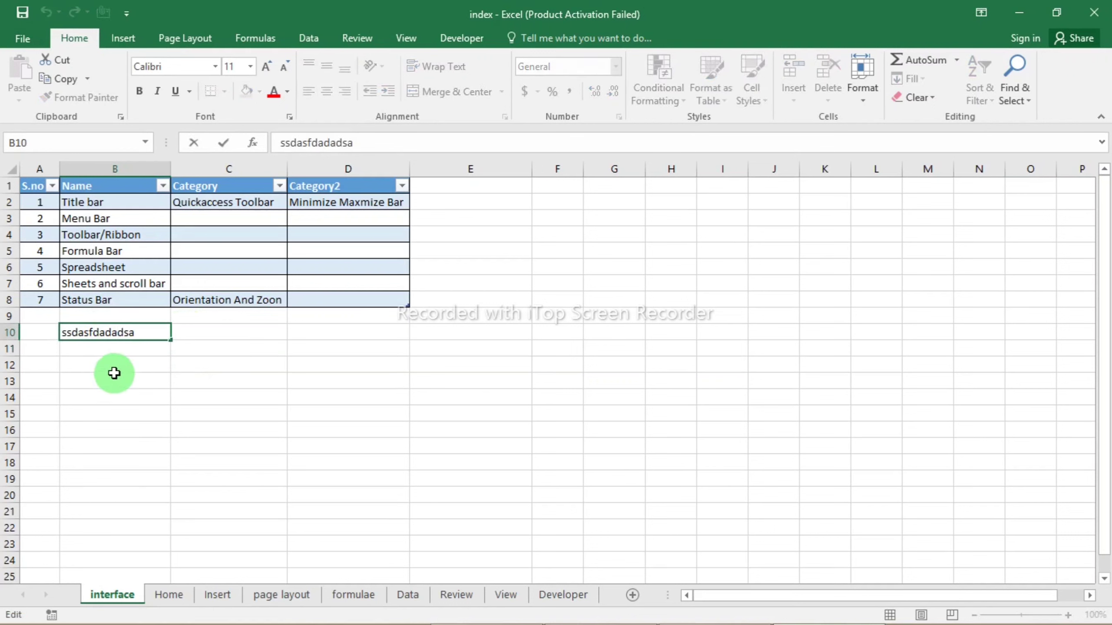
key(Escape)
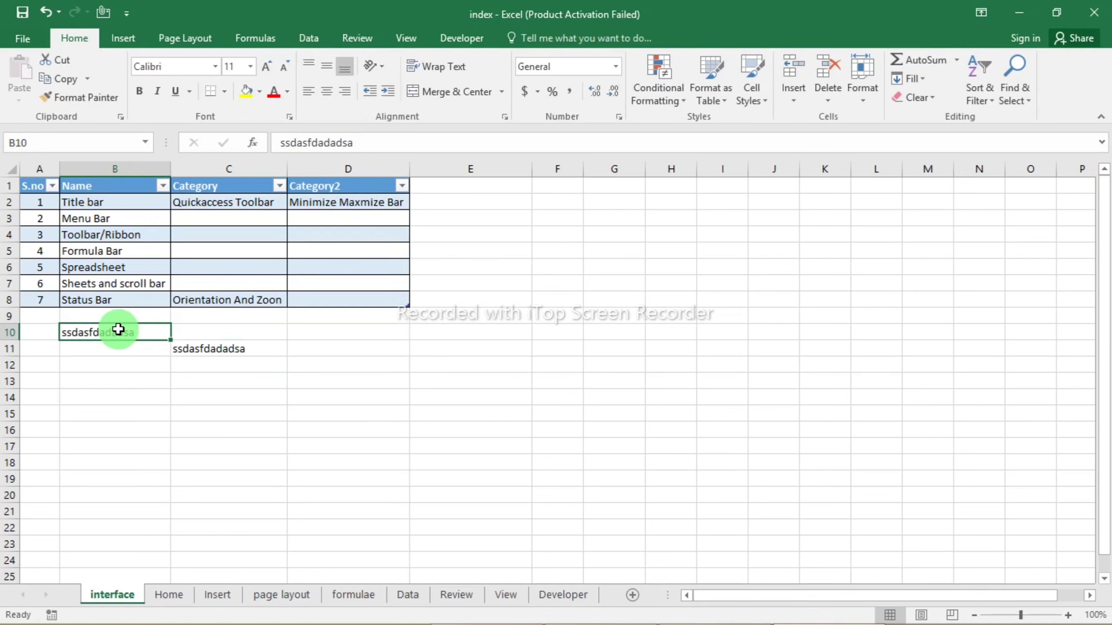
- Copy the sample text in cell B10 and paste it into cell B18
key(ctrl+c)
click(122, 430)
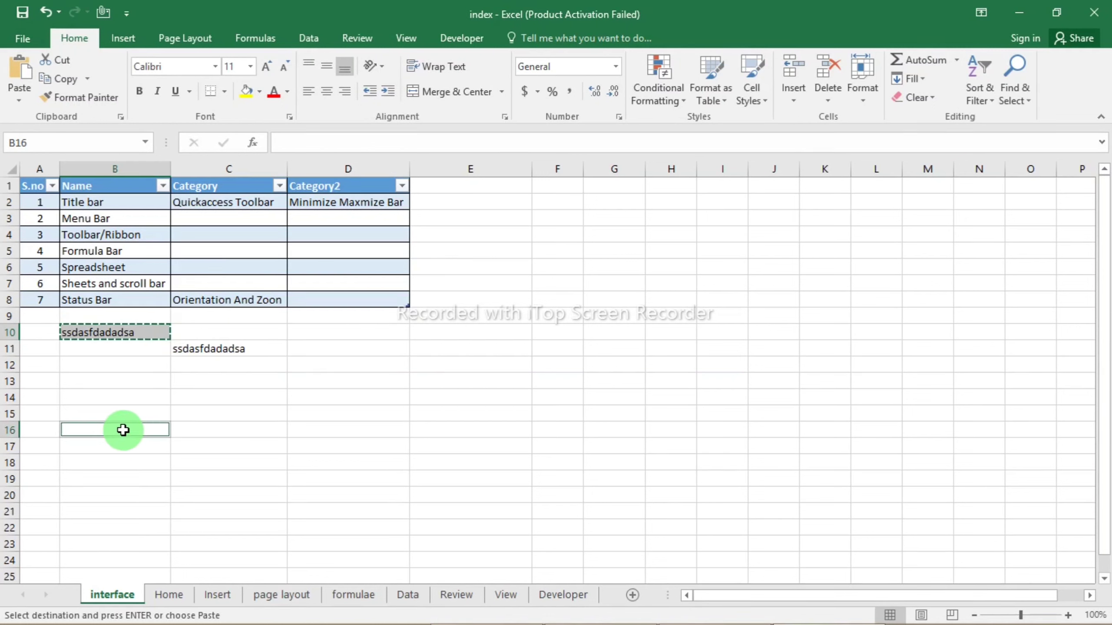
click(153, 463)
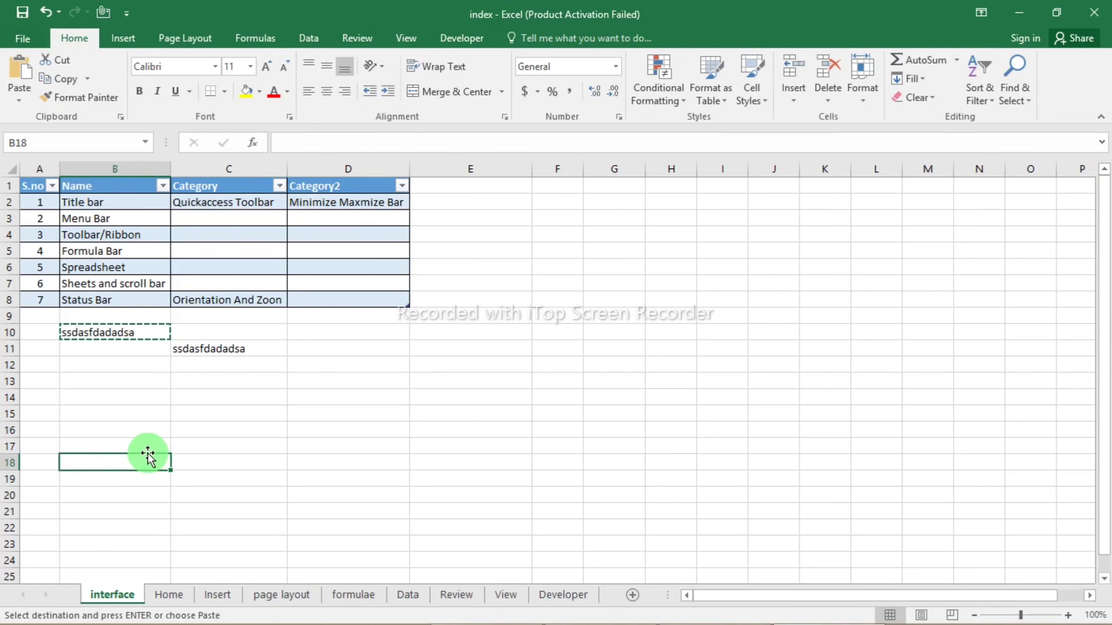
right_click(145, 462)
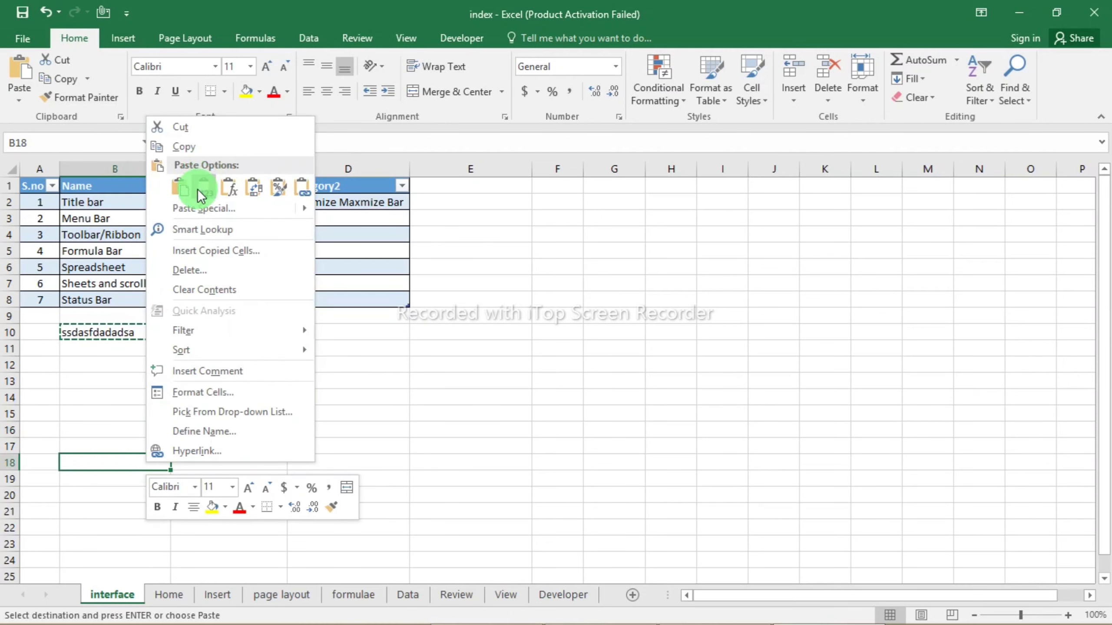
click(183, 195)
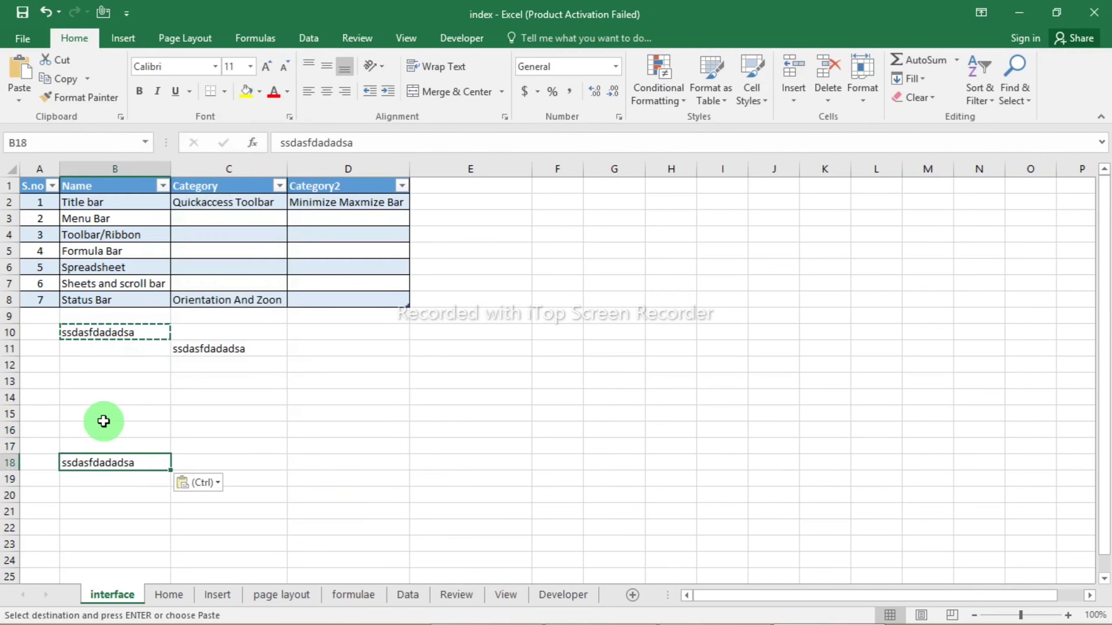
- Paste the copied sample text into cells D17, E17 and F13, and end the copy mode
click(320, 512)
click(293, 448)
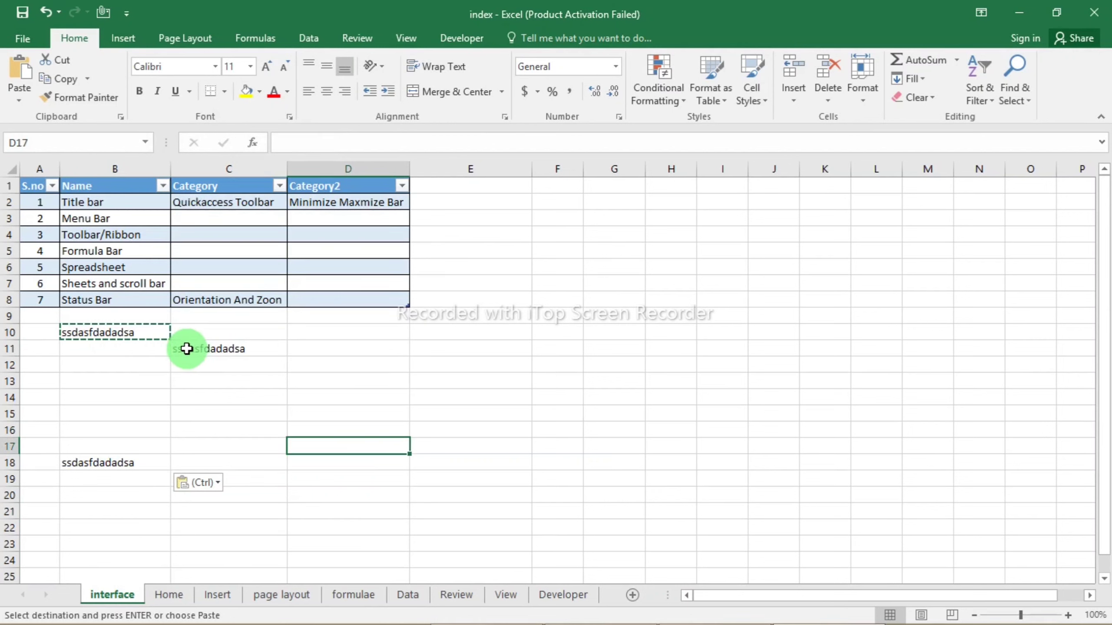
key(ctrl+v)
click(516, 442)
key(ctrl+v)
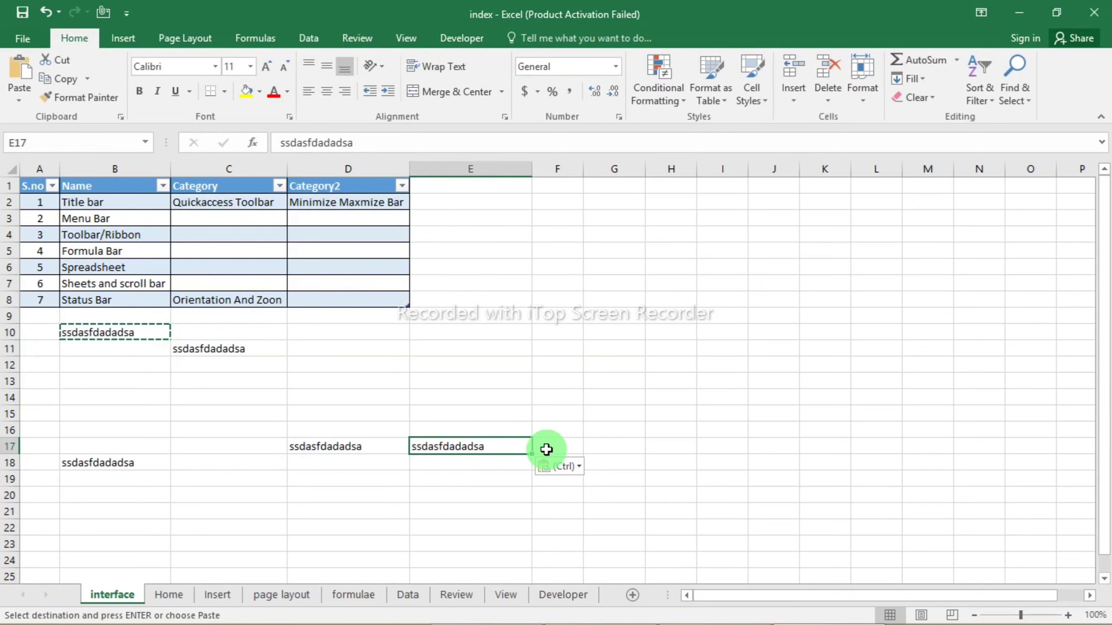
click(577, 380)
key(ctrl+v)
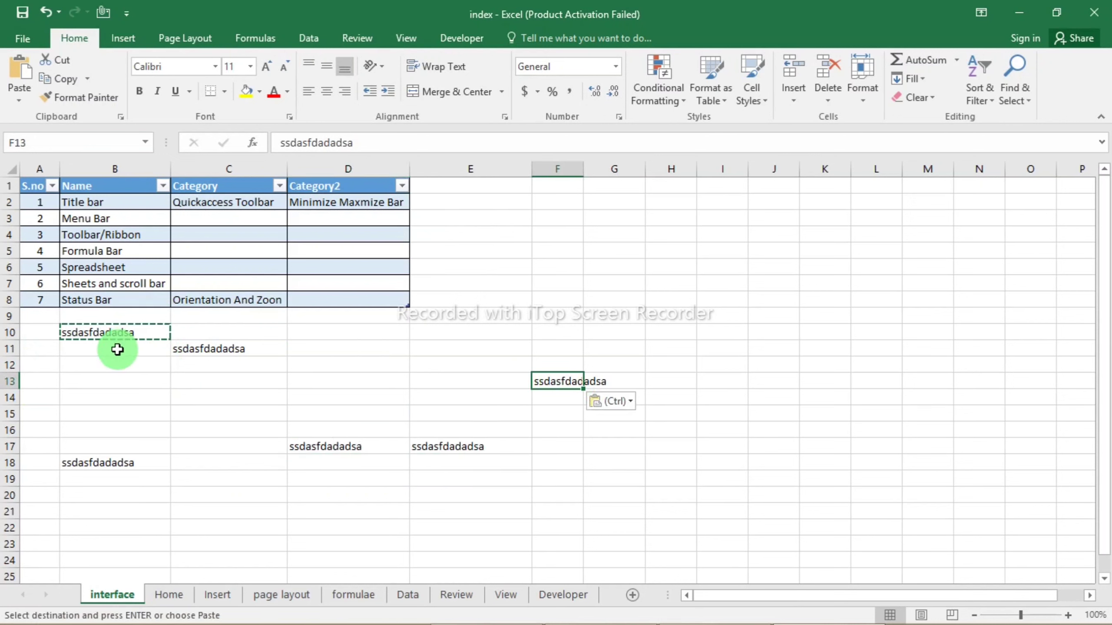
key(Escape)
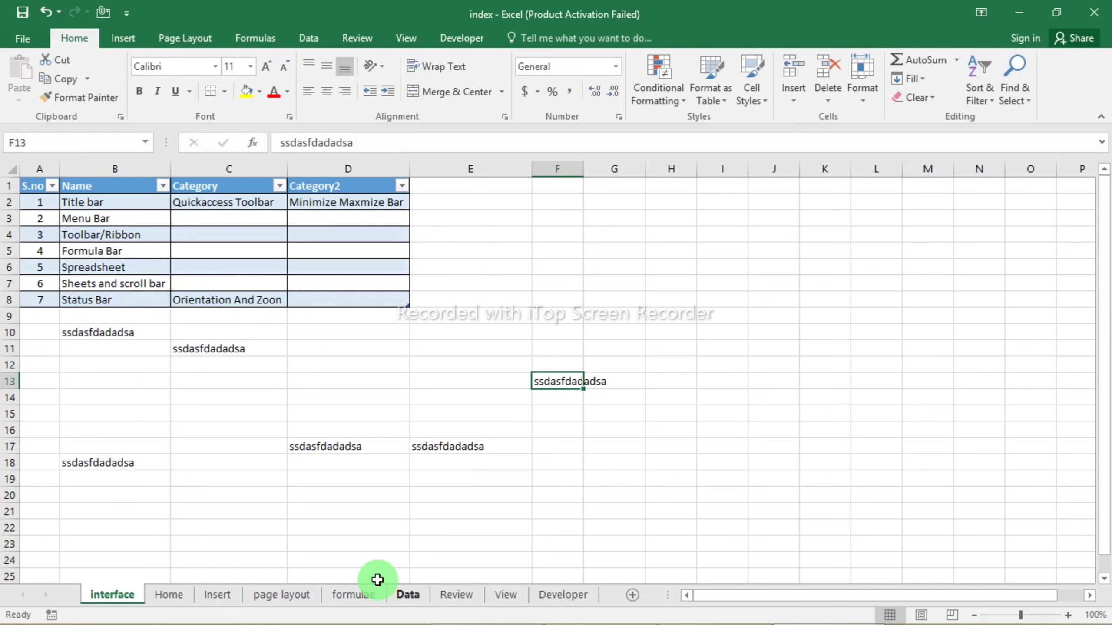
- Show the interface sheet in Page Layout view and examine its pages from header to footer
mouse_move(453, 623)
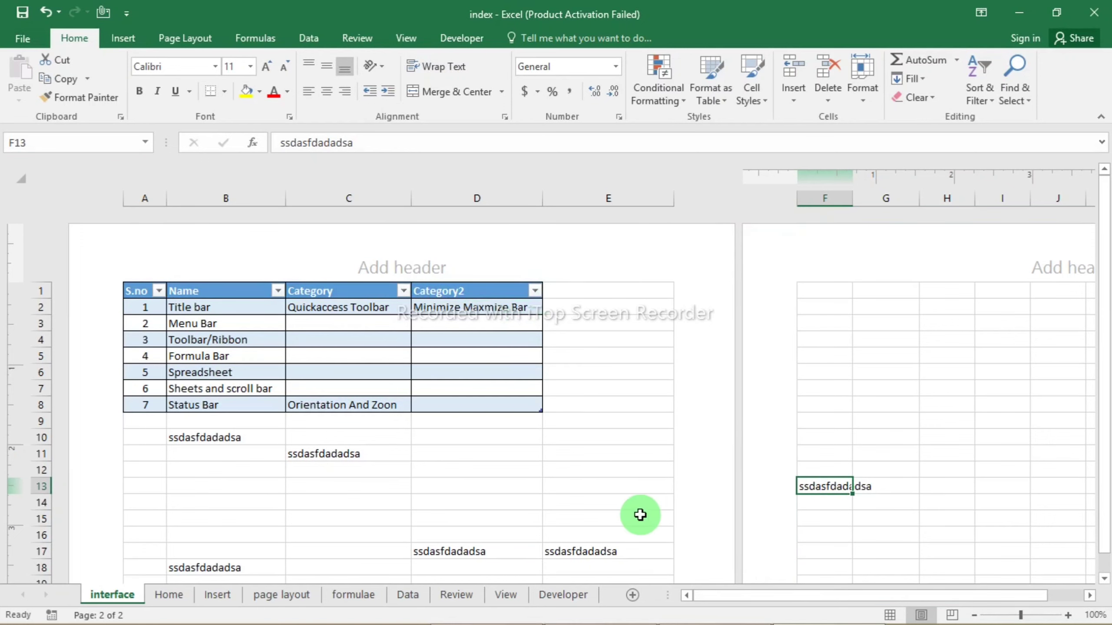
scroll(640, 515, down, 12)
scroll(613, 508, up, 4)
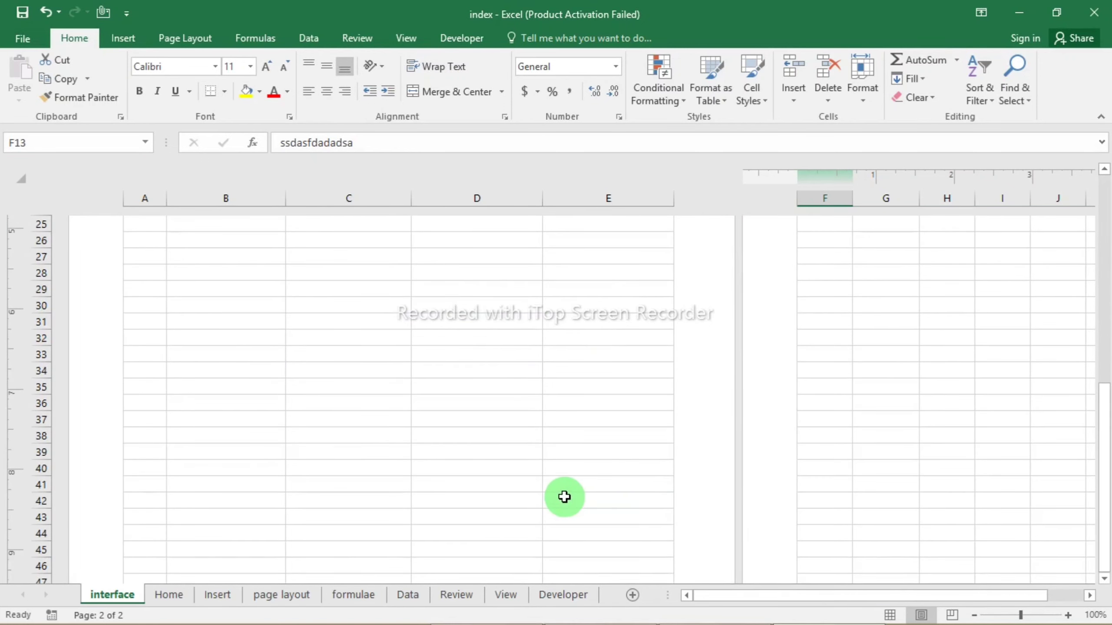
scroll(565, 497, down, 3)
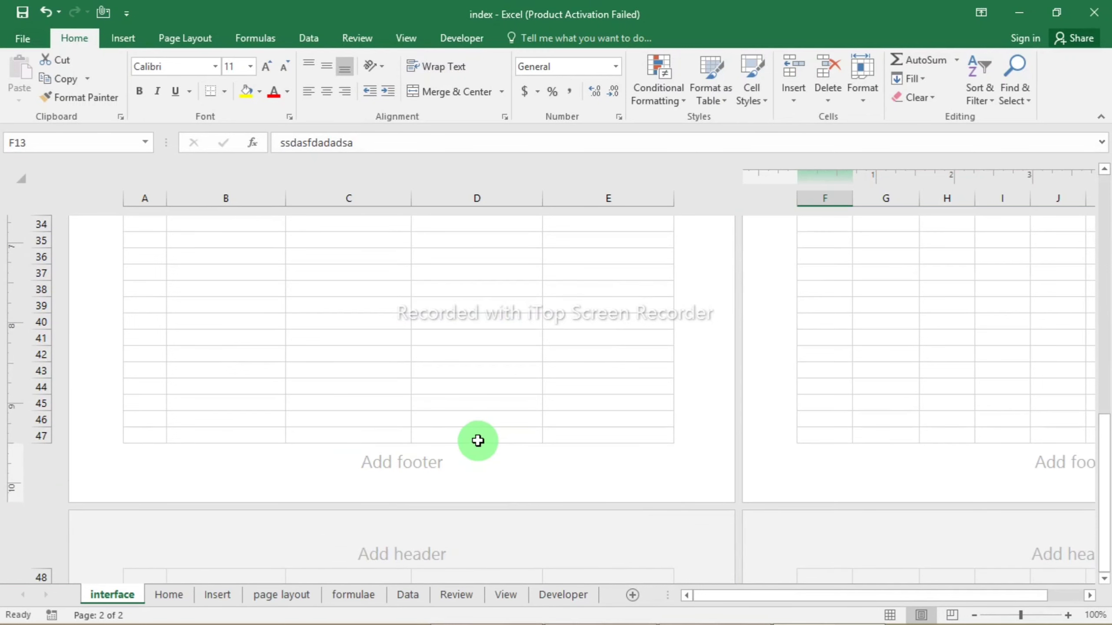
scroll(476, 439, up, 12)
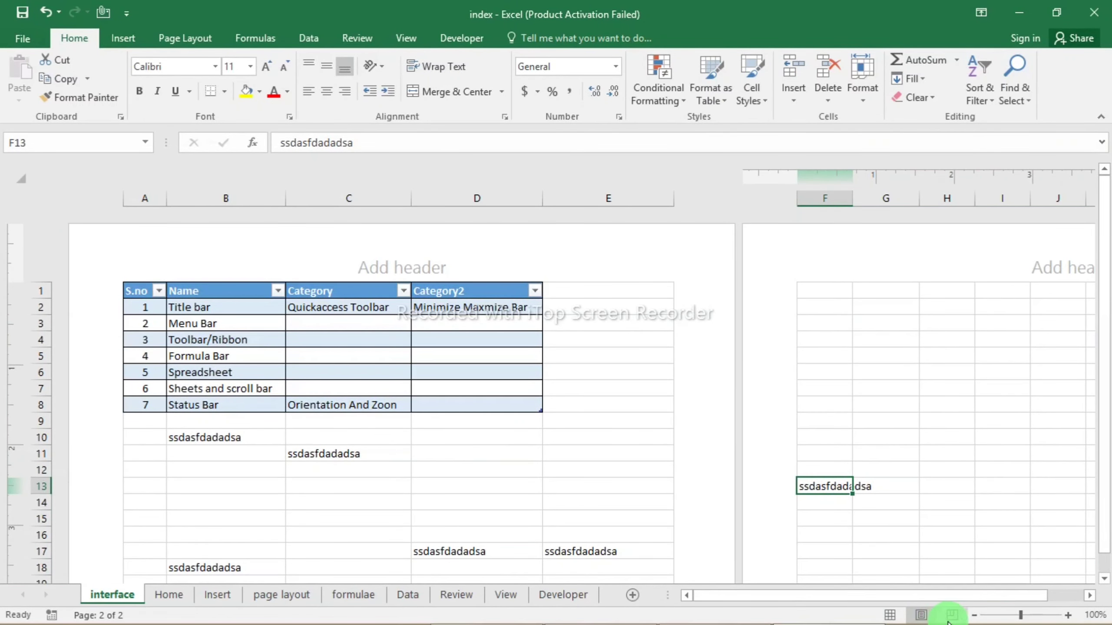
- View the interface sheet in Page Break Preview and return to Normal view
click(952, 621)
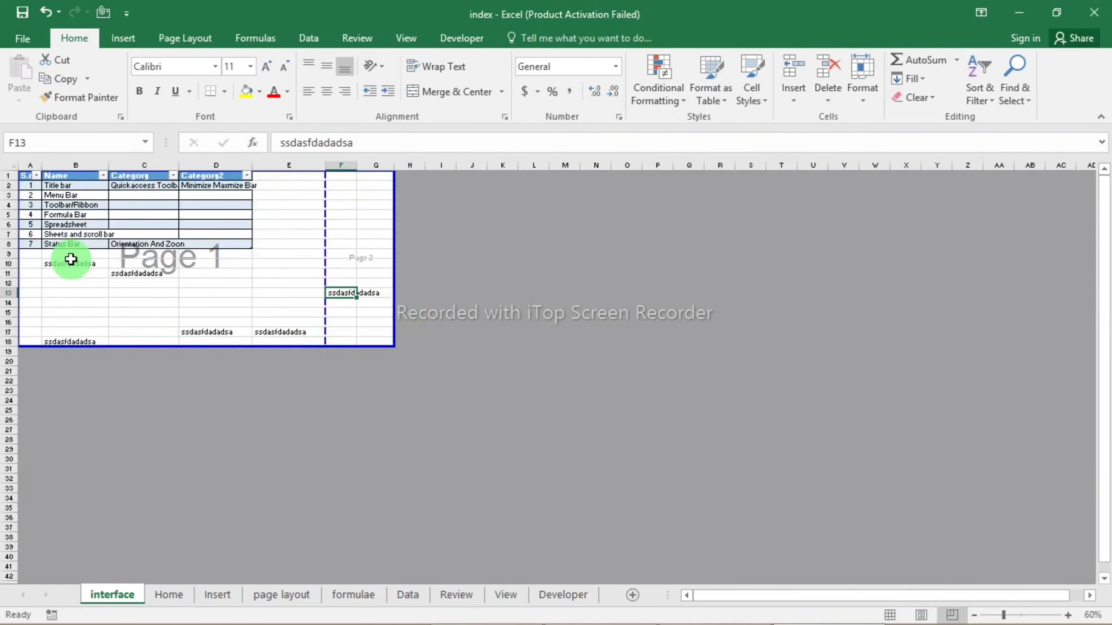
mouse_move(701, 618)
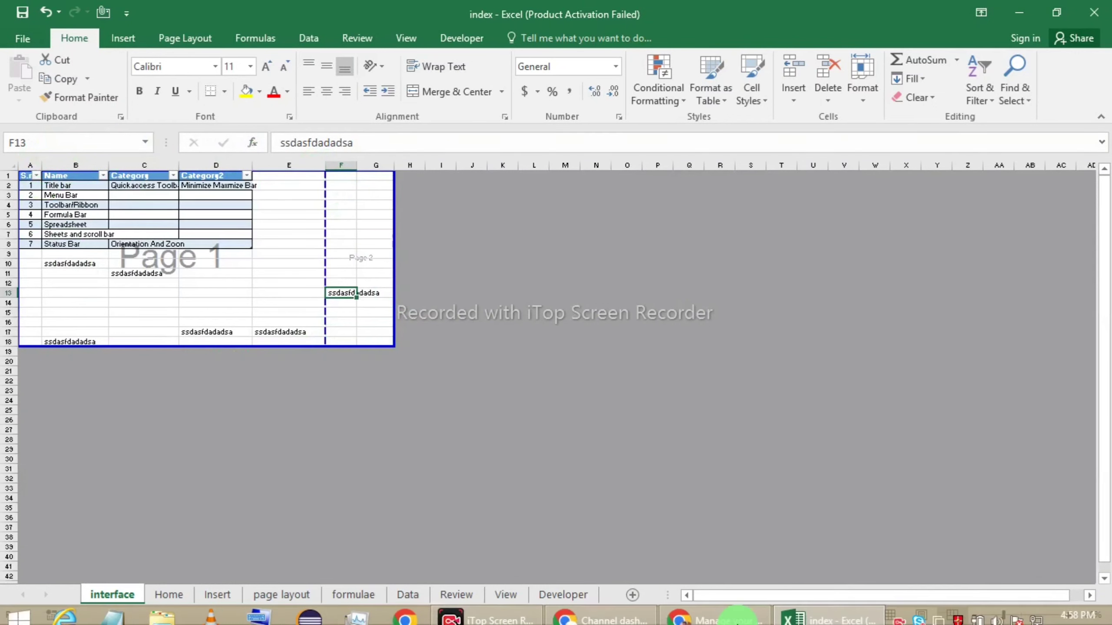
click(890, 615)
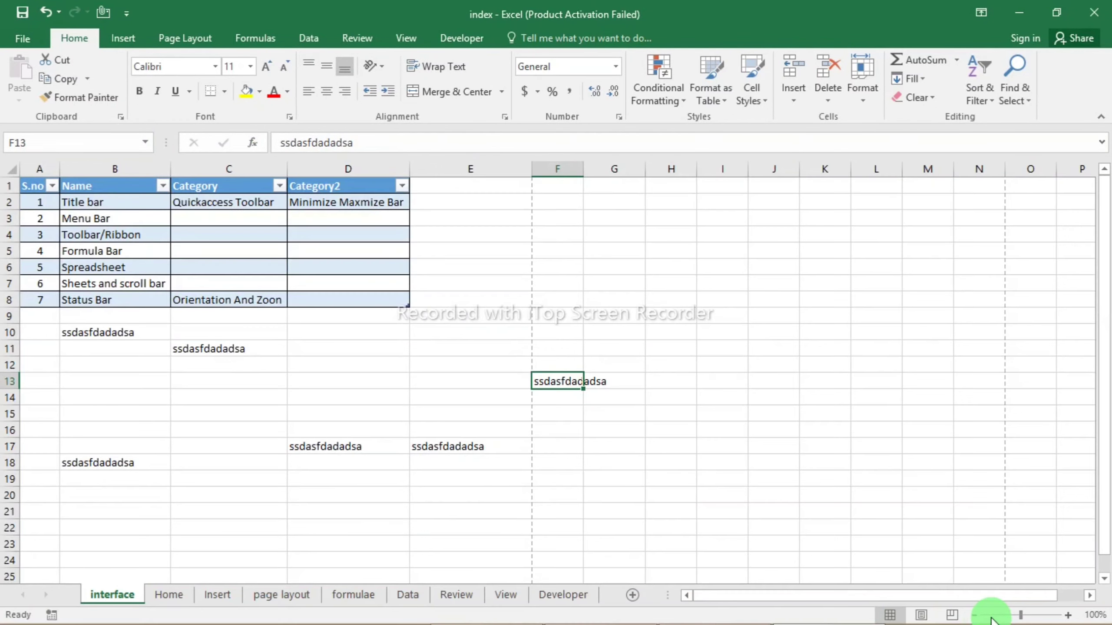
- Zoom the sheet far out and back in to 124%, and set the magnification to 200%
click(993, 616)
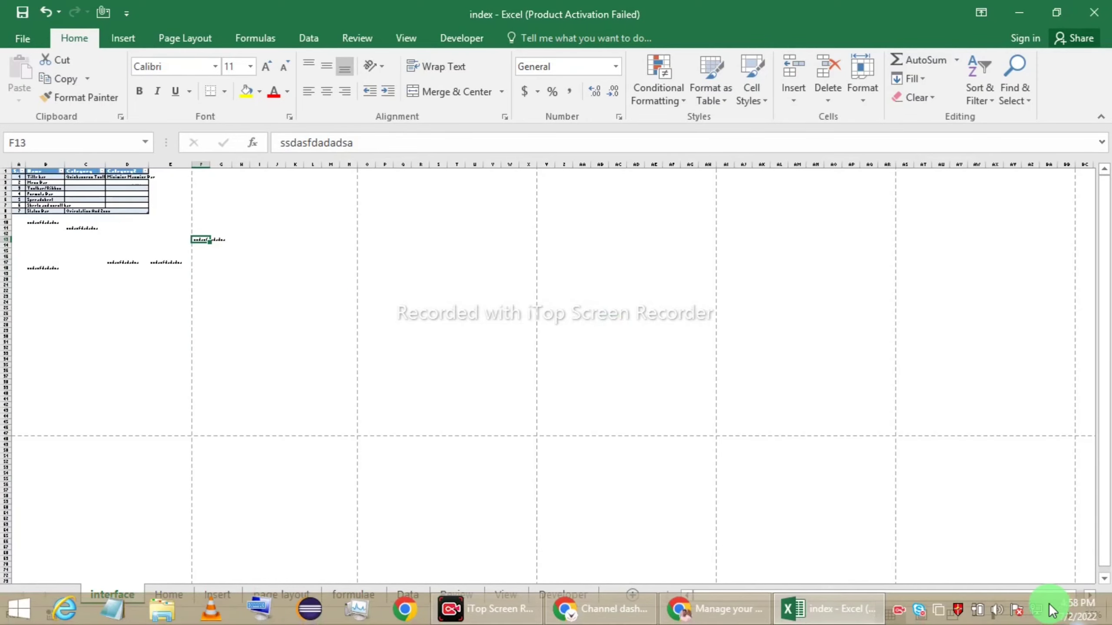
click(1024, 615)
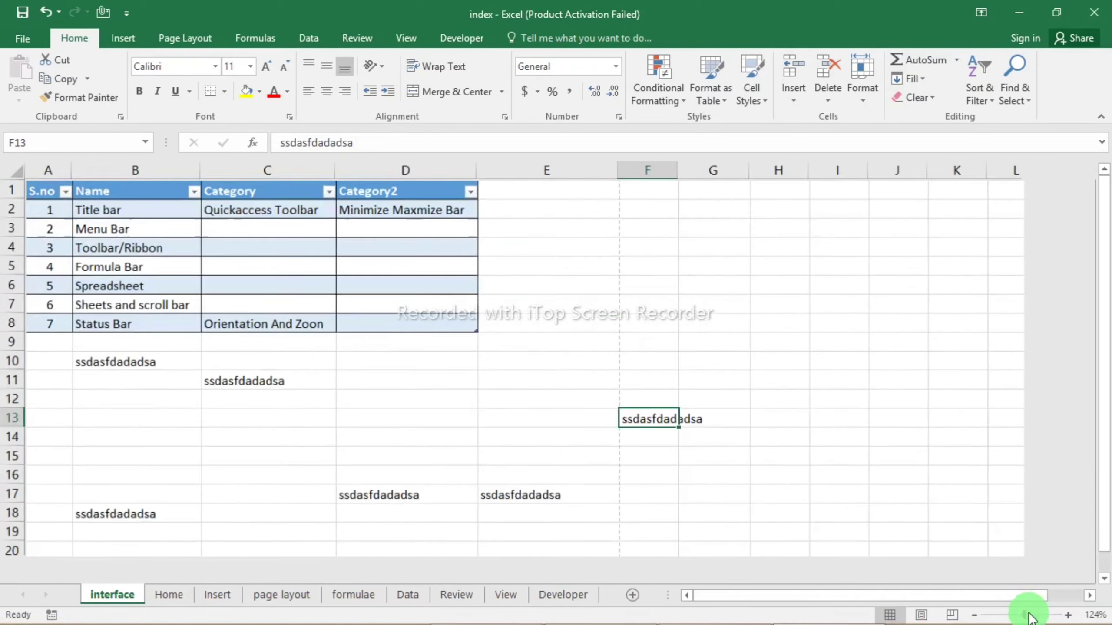
click(1095, 616)
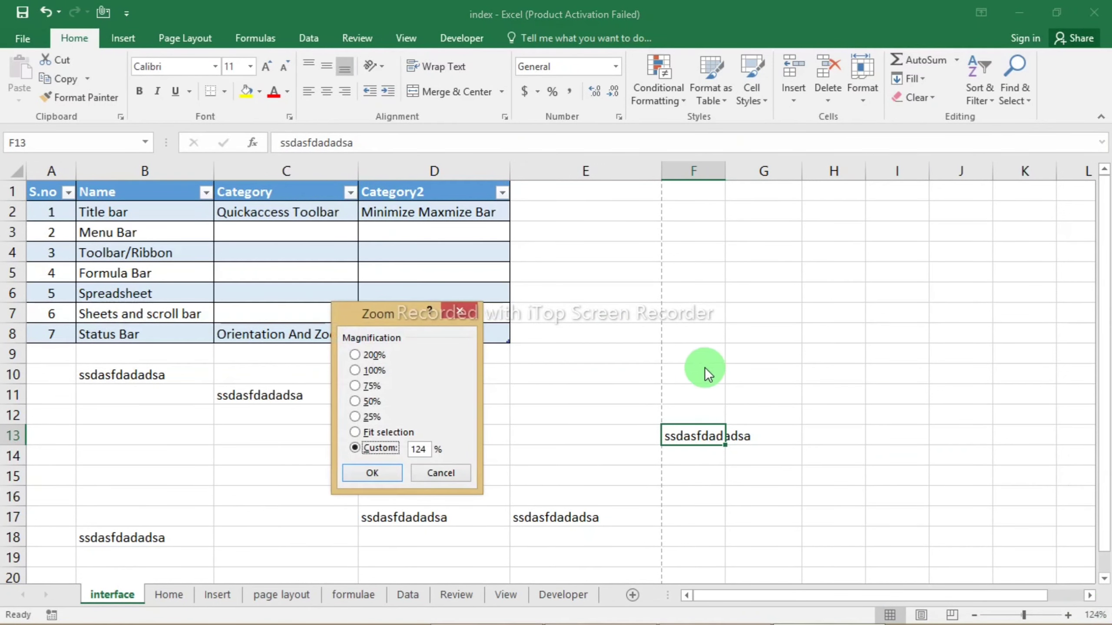
click(372, 357)
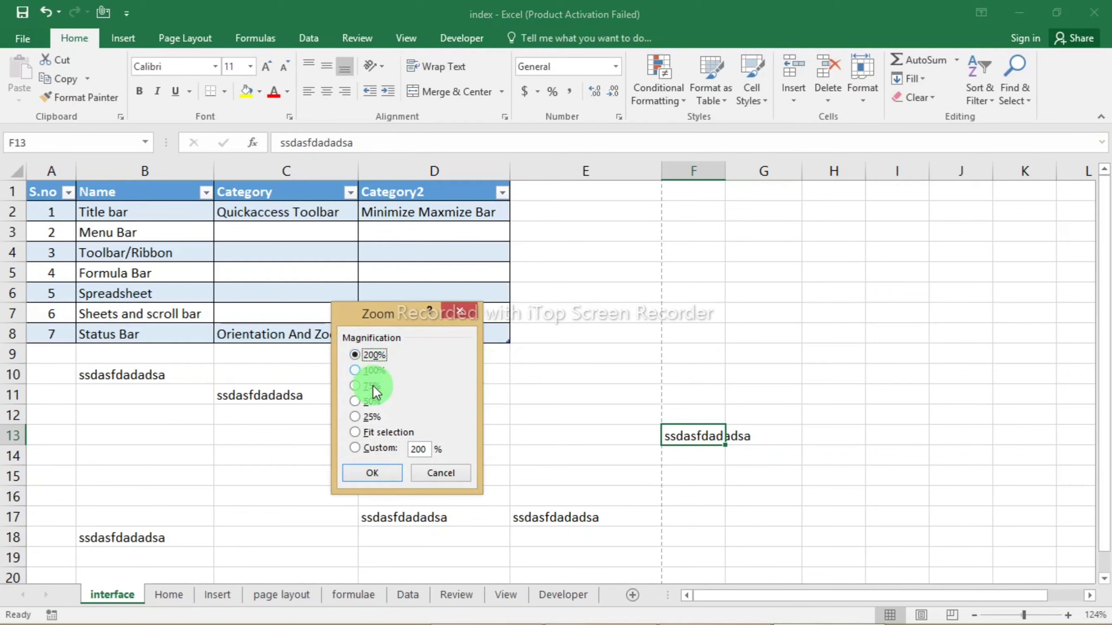
click(388, 467)
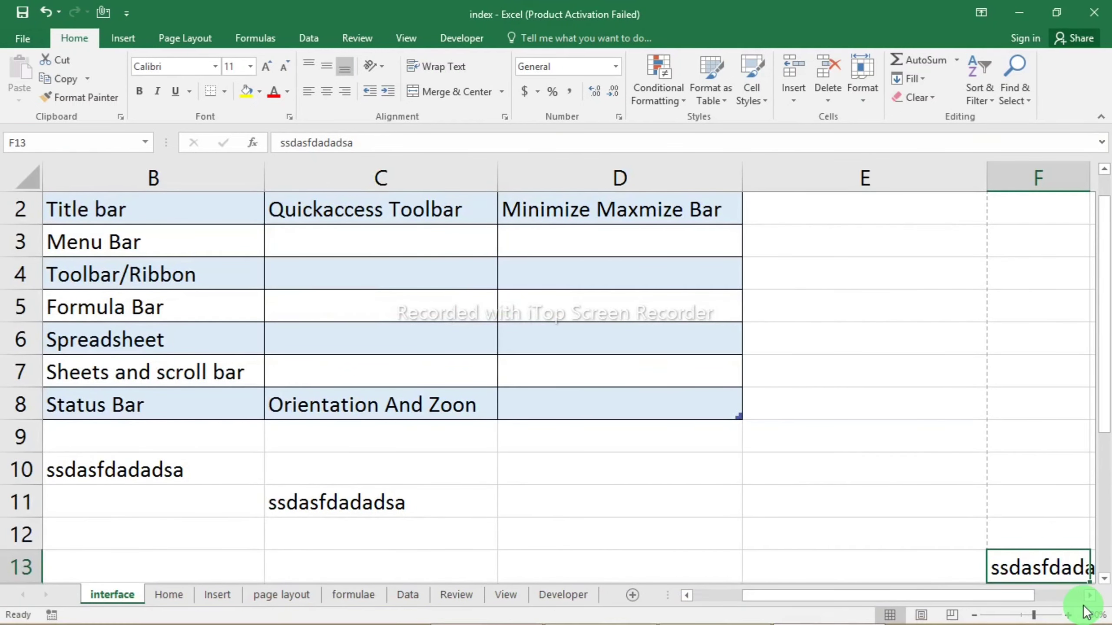
- Set a custom zoom magnification of 78% for the interface sheet
click(1093, 617)
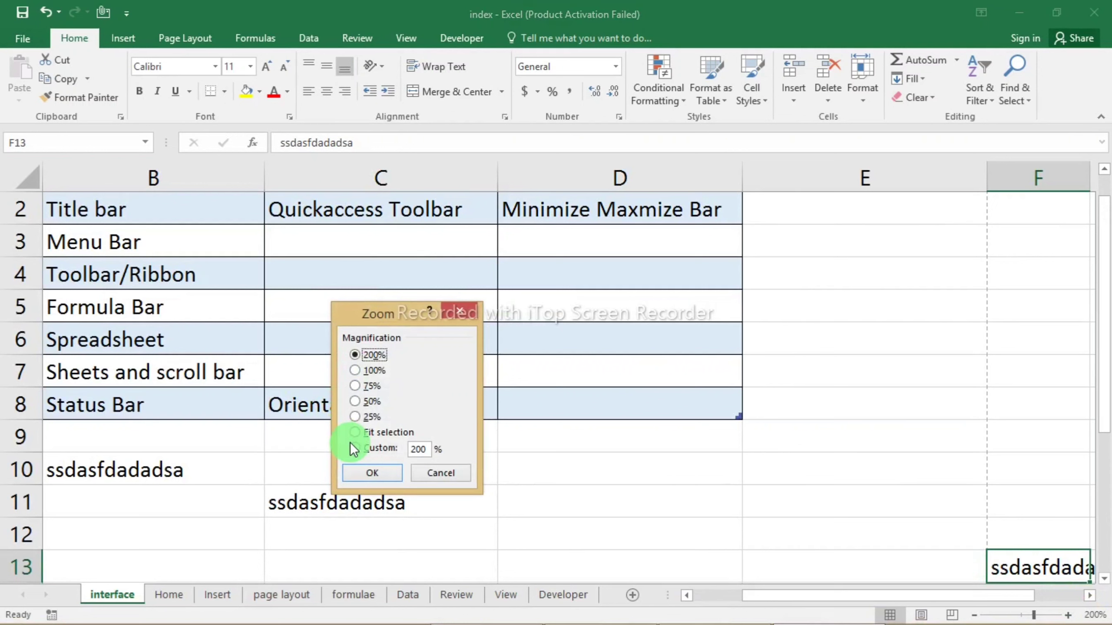
click(370, 446)
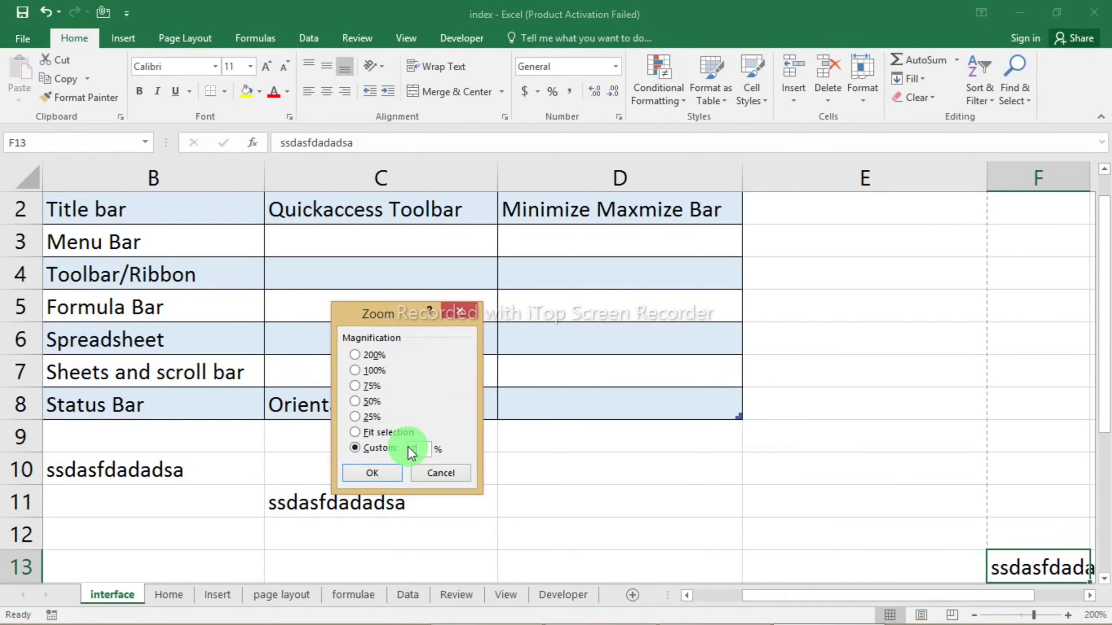
text(78)
click(386, 473)
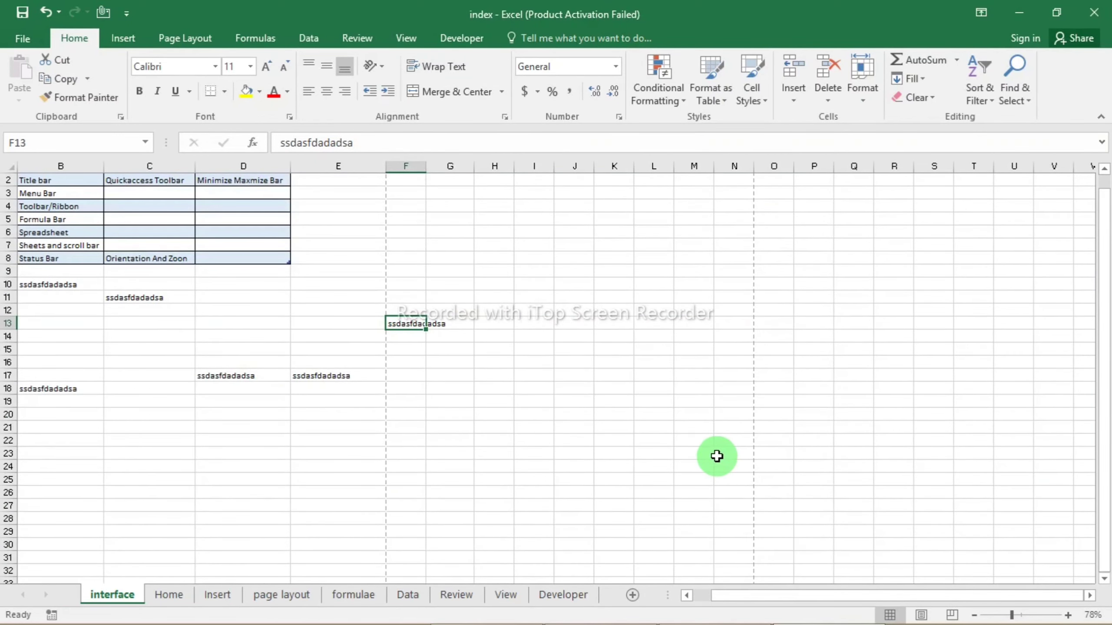
- Clear the sample text from the range B9:J25 below the table and return to cell A1
click(204, 277)
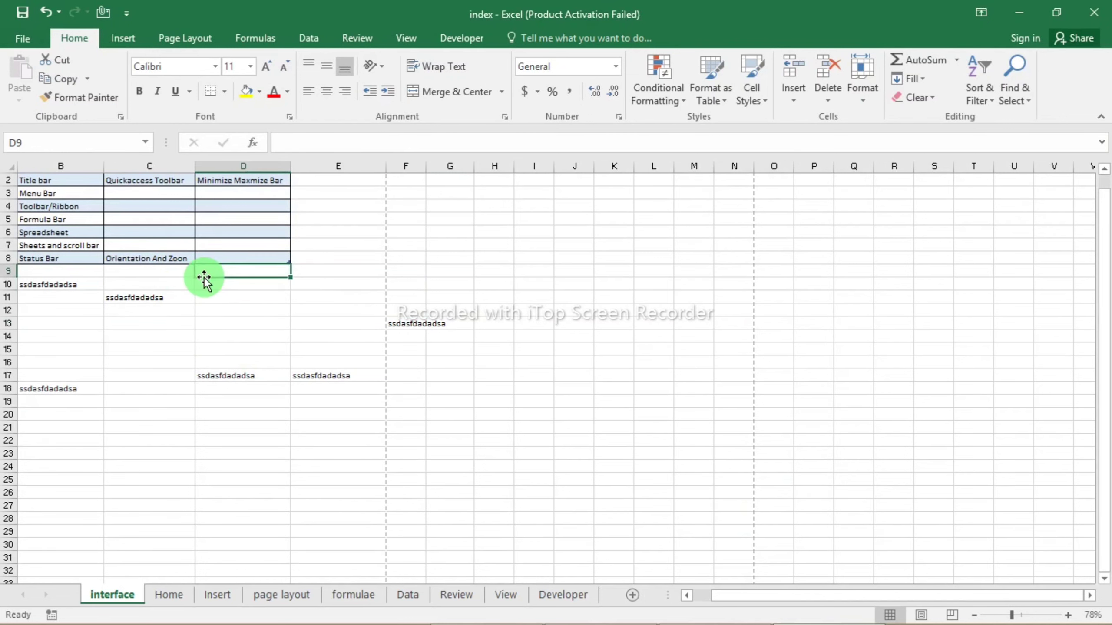
drag(66, 271, 557, 473)
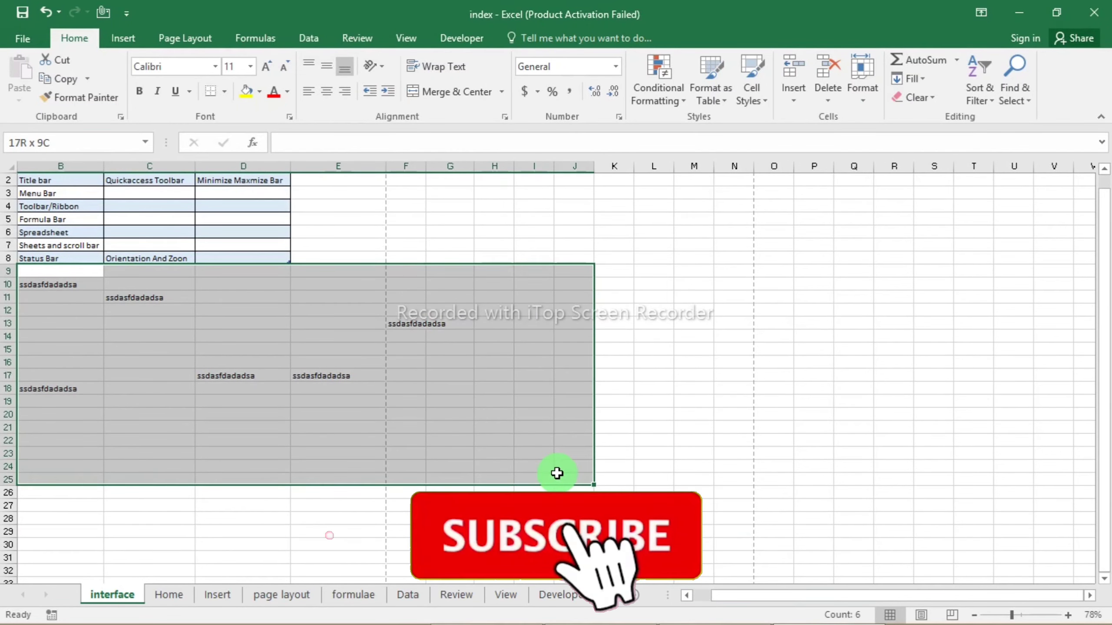
key(Delete)
click(404, 386)
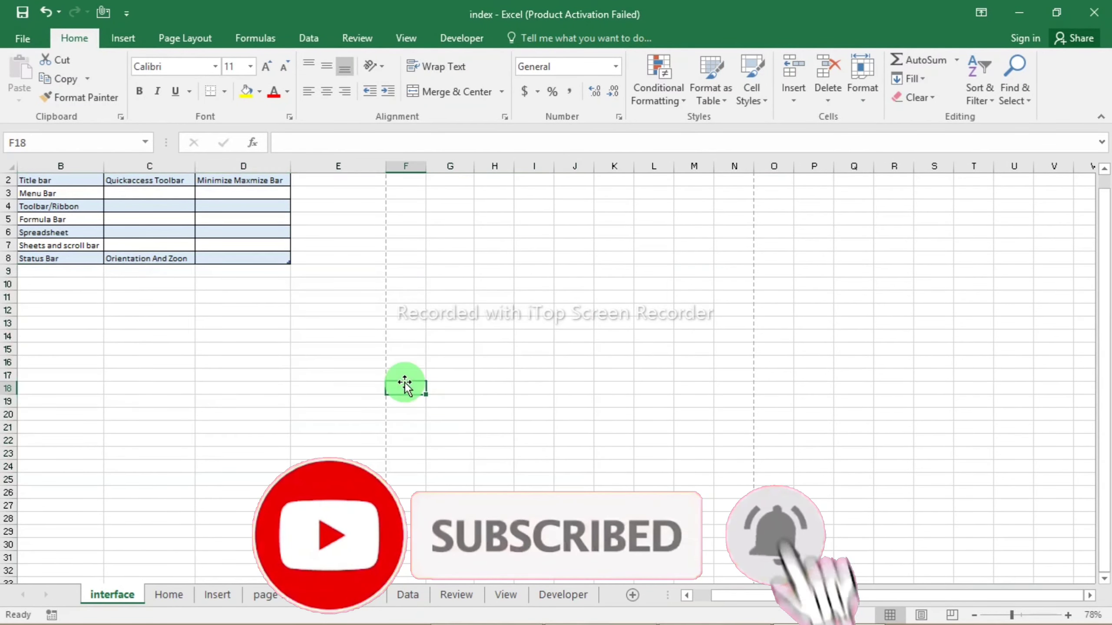
key(ctrl+Home)
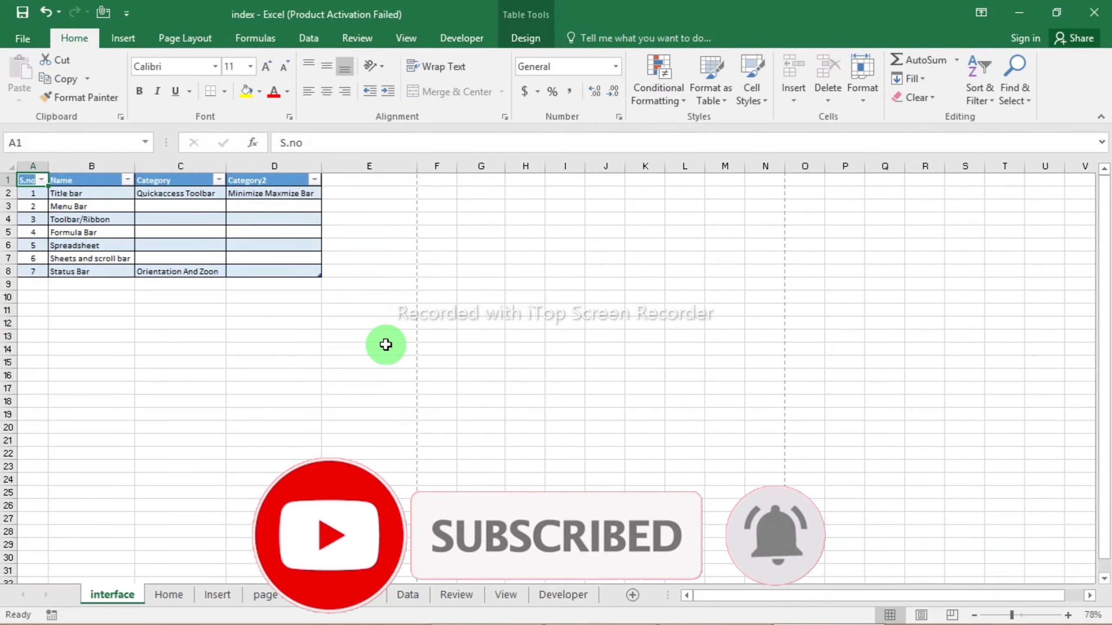